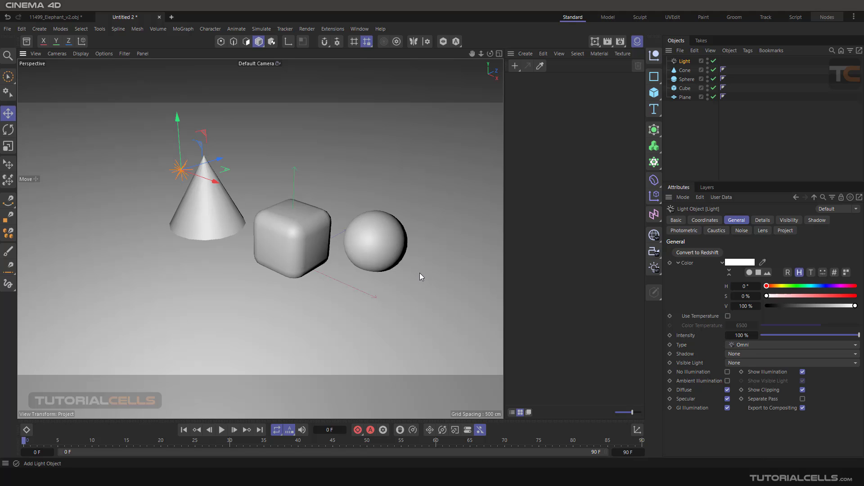
Set the Omni light's shadow type to Shadow Maps (Soft) and check the soft shadows
{"action": "middle_click", "coordinate": [329, 222]}
{"action": "middle_click", "coordinate": [239, 169]}
{"action": "left_click_drag", "start_coordinate": [344, 239], "coordinate": [311, 242], "text": "alt"}
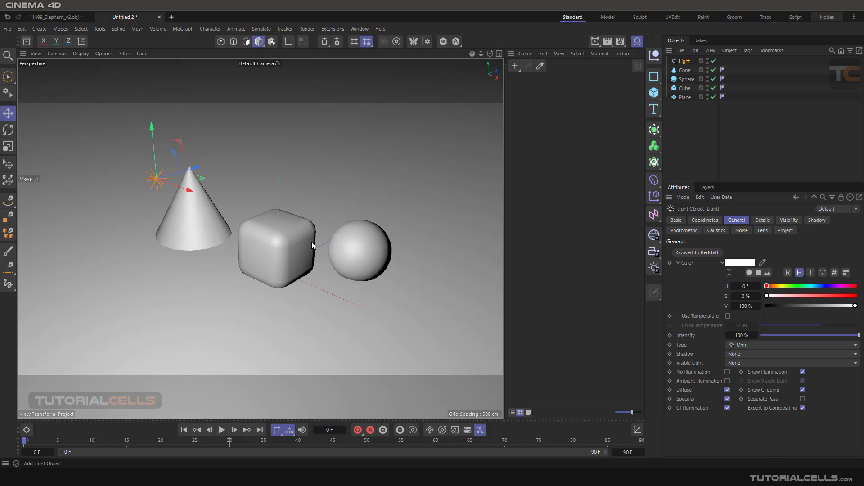
{"action": "left_click_drag", "start_coordinate": [239, 206], "coordinate": [266, 221], "text": "alt"}
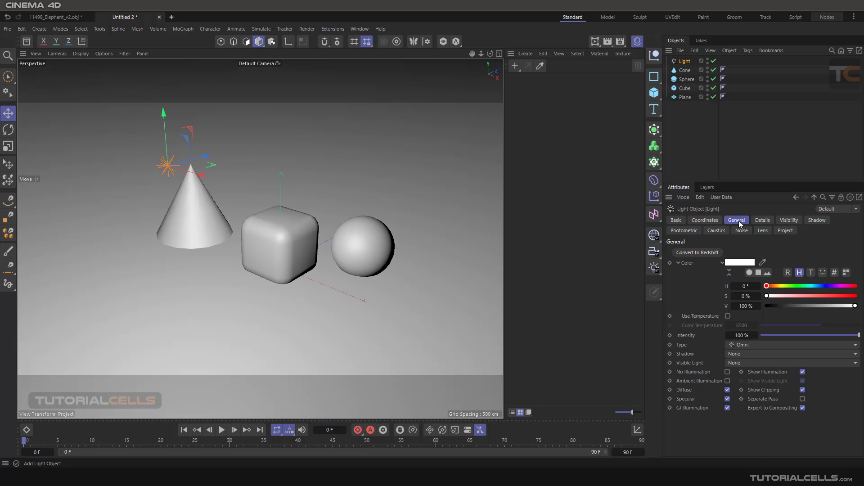
{"action": "left_click", "coordinate": [737, 353]}
{"action": "left_click", "coordinate": [745, 372]}
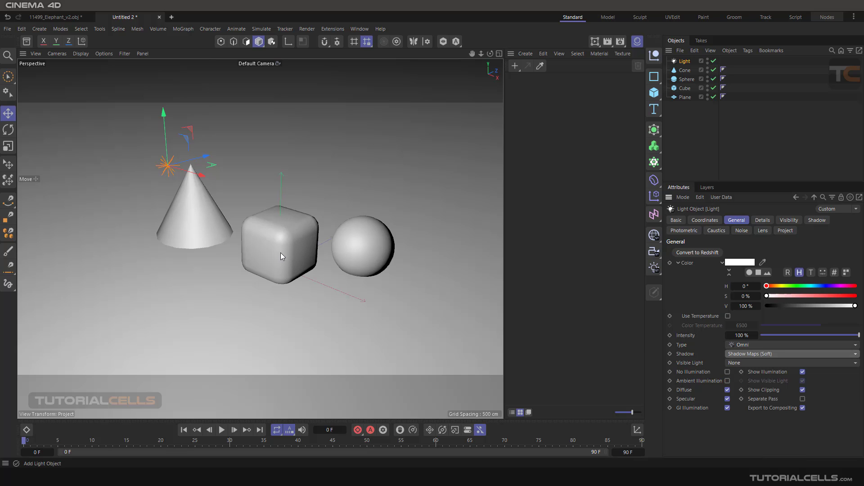
{"action": "left_click_drag", "start_coordinate": [316, 234], "coordinate": [344, 239], "text": "alt"}
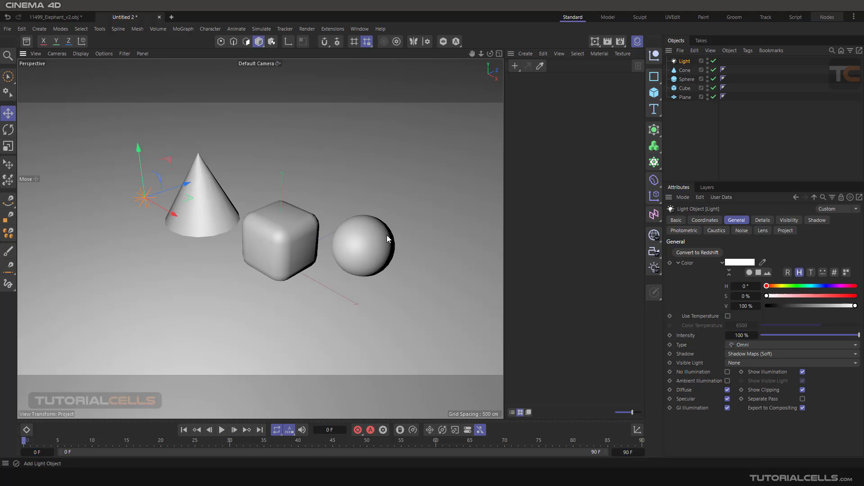
Turn on the Interactive Render Region, stretch it over the objects and max its quality
{"action": "left_click", "coordinate": [595, 41]}
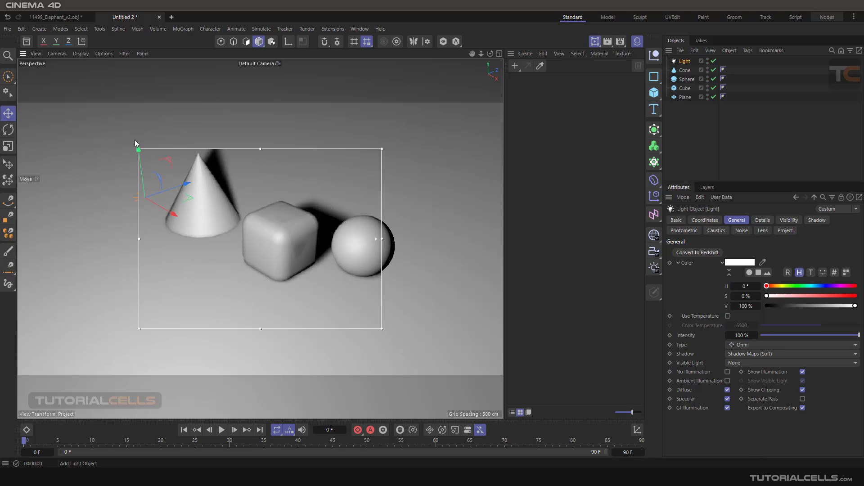
{"action": "left_click_drag", "start_coordinate": [139, 147], "coordinate": [53, 106]}
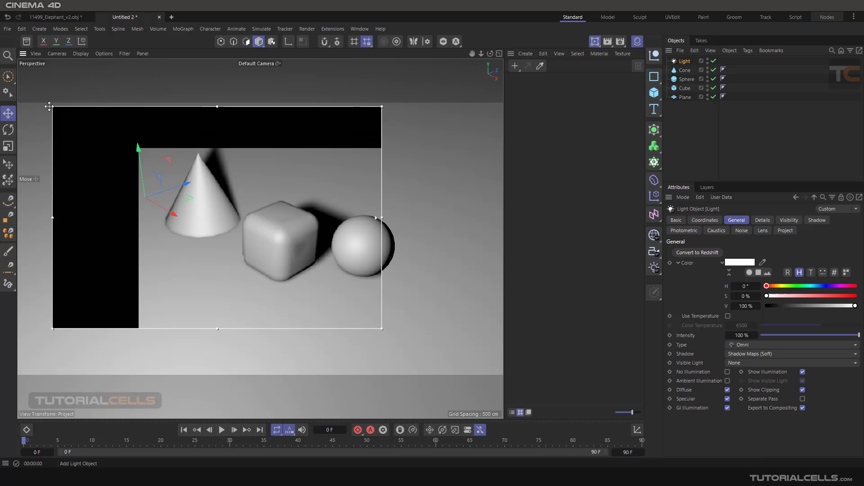
{"action": "left_click_drag", "start_coordinate": [382, 328], "coordinate": [482, 371]}
{"action": "left_click_drag", "start_coordinate": [475, 239], "coordinate": [476, 106]}
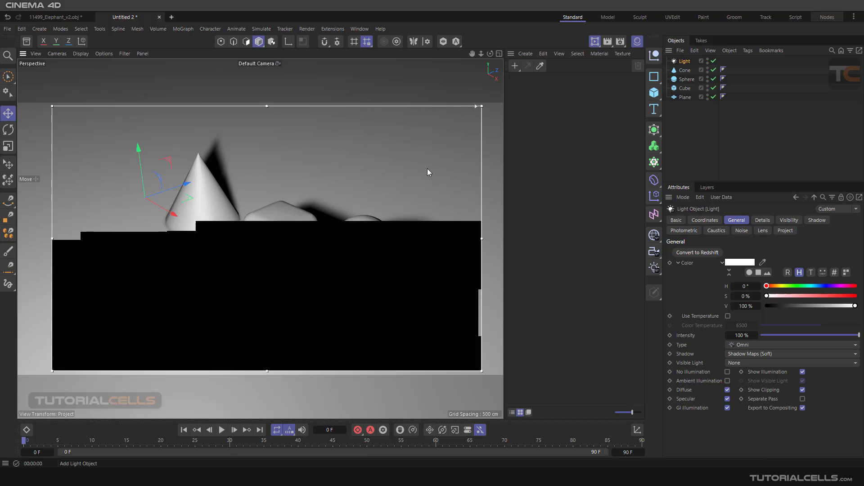
{"action": "middle_click_drag", "start_coordinate": [367, 191], "coordinate": [366, 201], "text": "alt"}
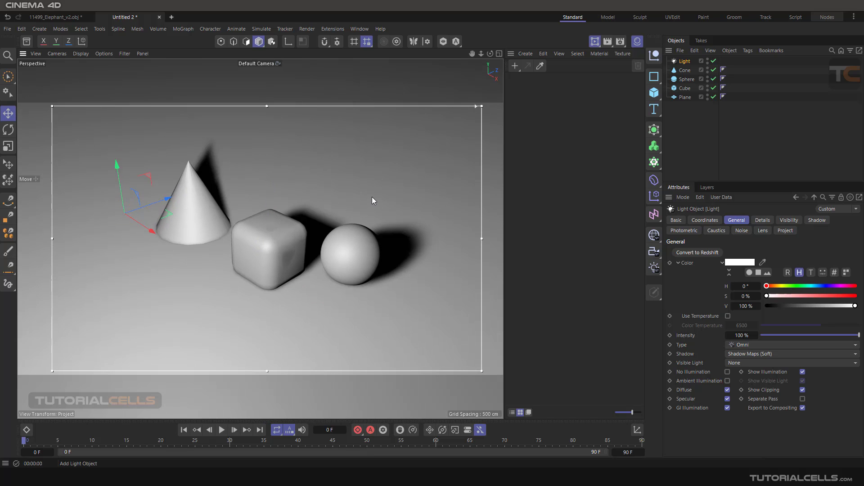
{"action": "right_click_drag", "start_coordinate": [282, 233], "coordinate": [308, 275], "text": "alt"}
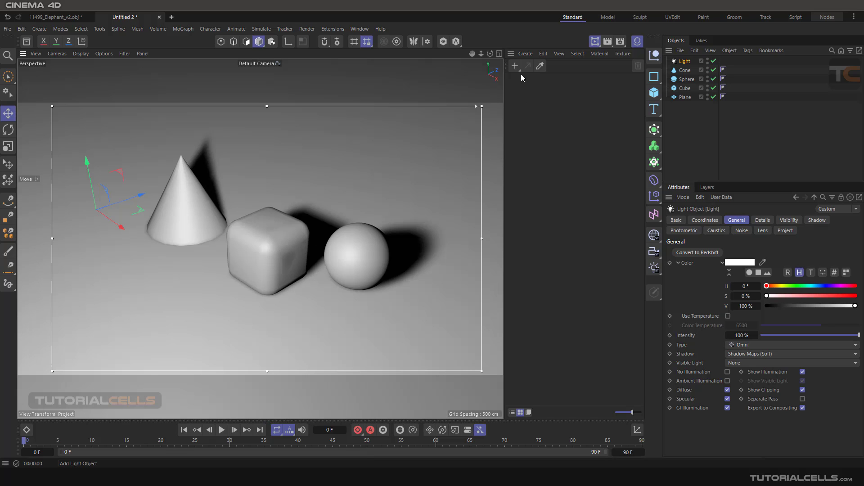
Create a new material 'Mat' and load the Sketch and Toon Cel shader into its Color texture
{"action": "double_click", "coordinate": [519, 75]}
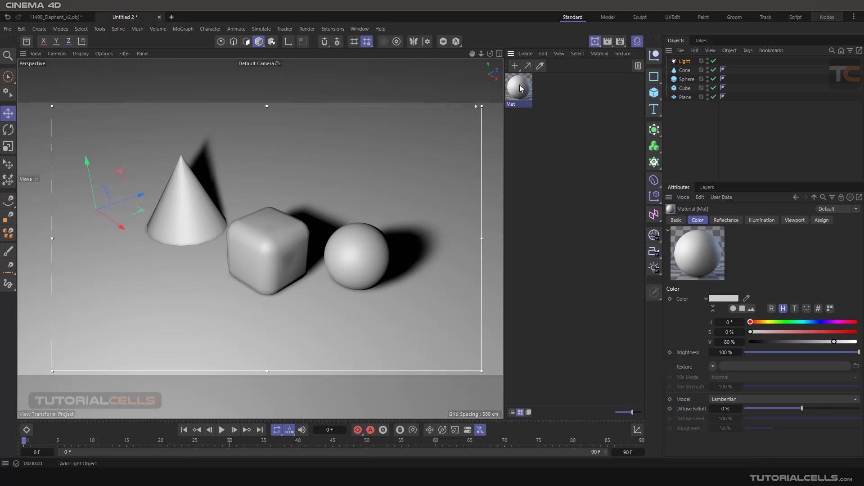
{"action": "double_click", "coordinate": [520, 88]}
{"action": "left_click_drag", "start_coordinate": [556, 84], "coordinate": [459, 73]}
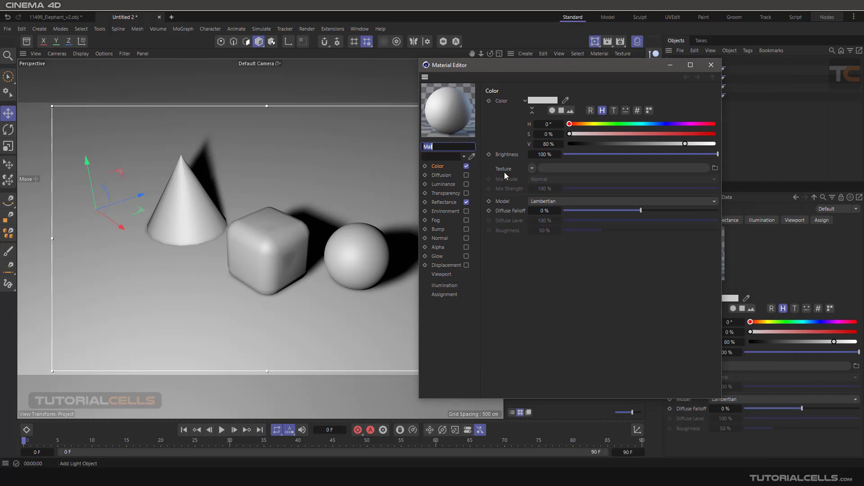
{"action": "left_click", "coordinate": [532, 169]}
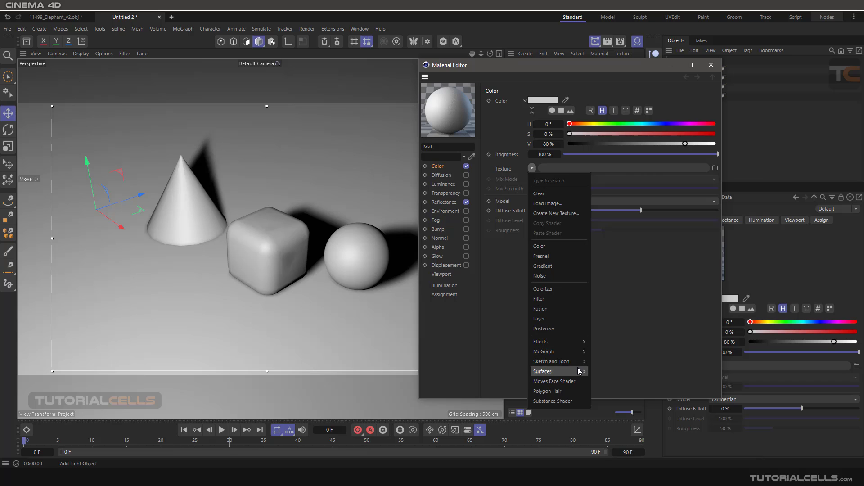
{"action": "mouse_move", "coordinate": [558, 361]}
{"action": "left_click", "coordinate": [595, 373]}
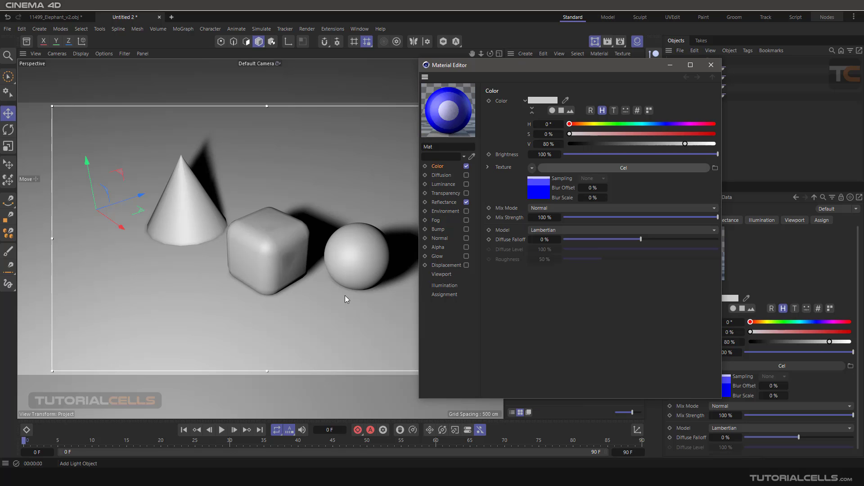
Apply Mat to the Cone and the Sphere
{"action": "left_click_drag", "start_coordinate": [612, 77], "coordinate": [477, 132]}
{"action": "left_click_drag", "start_coordinate": [514, 89], "coordinate": [685, 71]}
{"action": "left_click_drag", "start_coordinate": [524, 89], "coordinate": [671, 101]}
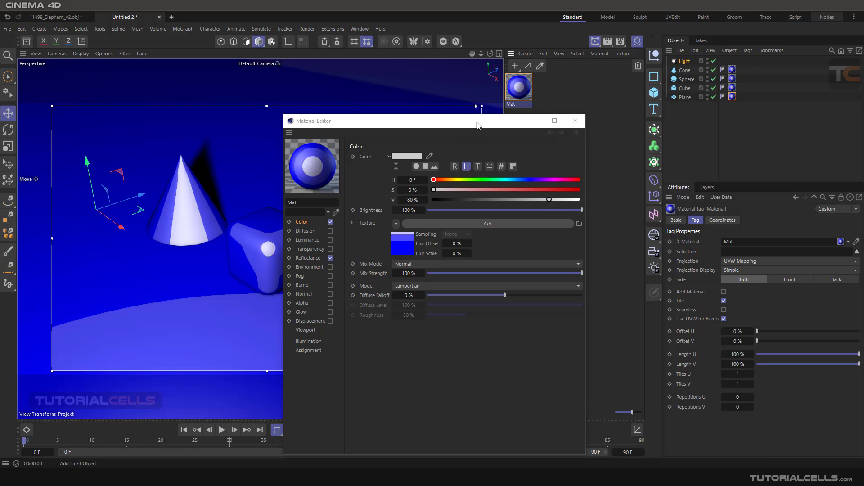
Bring up the Cel shader's own settings with its blue Diffuse gradient, and resize the Material Editor
{"action": "left_click_drag", "start_coordinate": [460, 118], "coordinate": [578, 31]}
{"action": "left_click", "coordinate": [611, 173]}
{"action": "left_click", "coordinate": [702, 190]}
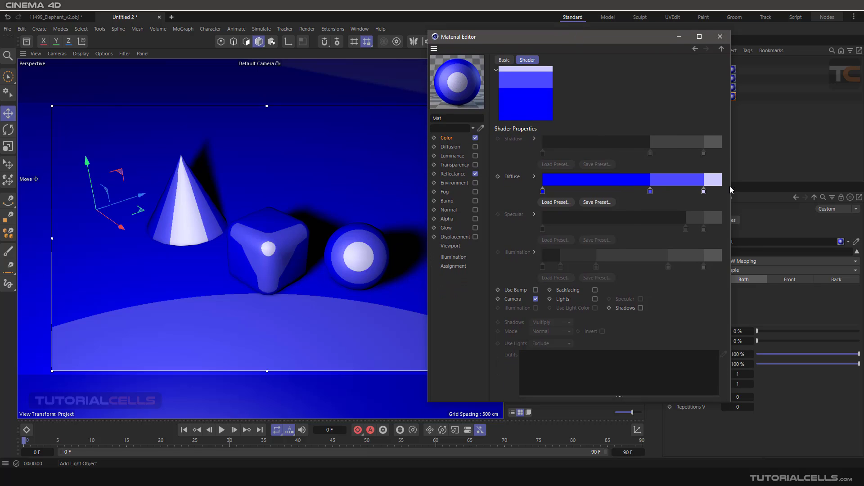
{"action": "left_click_drag", "start_coordinate": [731, 185], "coordinate": [758, 186]}
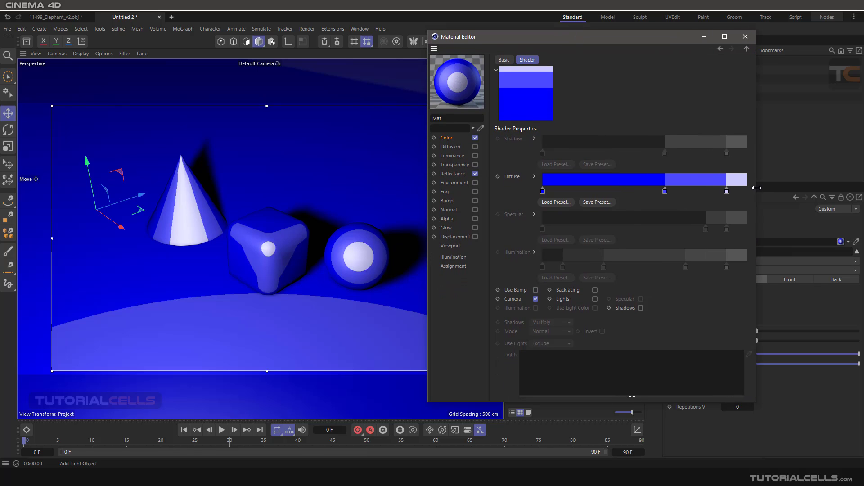
{"action": "left_click_drag", "start_coordinate": [621, 42], "coordinate": [647, 77]}
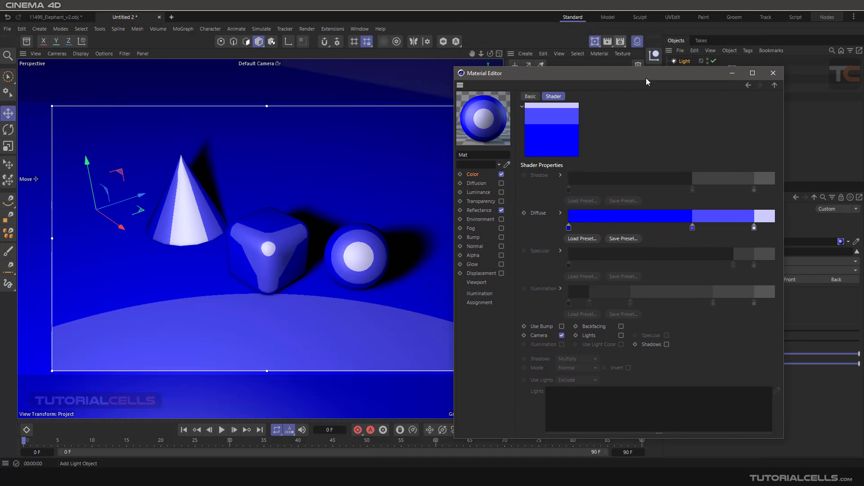
{"action": "left_click_drag", "start_coordinate": [784, 135], "coordinate": [748, 135]}
{"action": "mouse_move", "coordinate": [604, 67]}
{"action": "left_mouse_down"}
{"action": "mouse_move", "coordinate": [603, 82]}
{"action": "mouse_move", "coordinate": [604, 67]}
{"action": "left_mouse_up"}
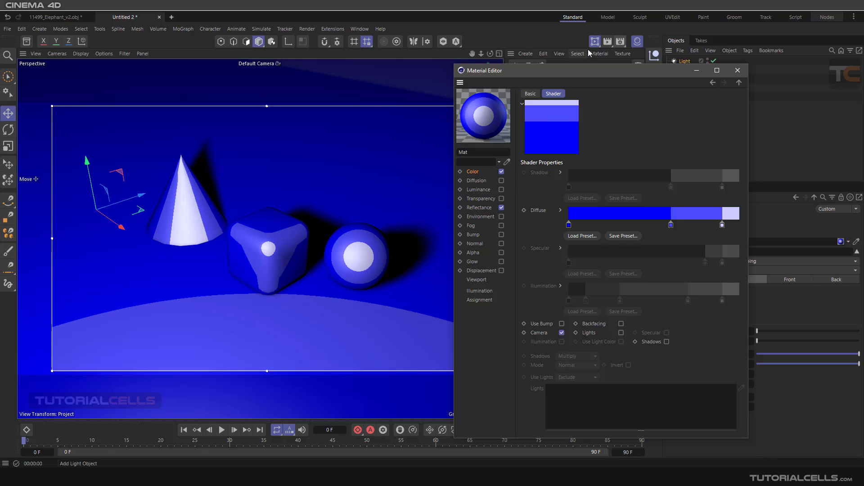
{"action": "left_click", "coordinate": [621, 41]}
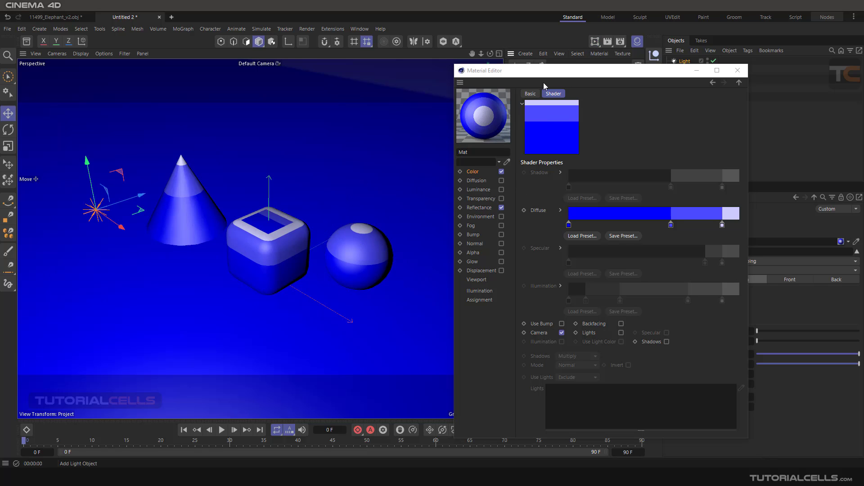
{"action": "left_click", "coordinate": [595, 41]}
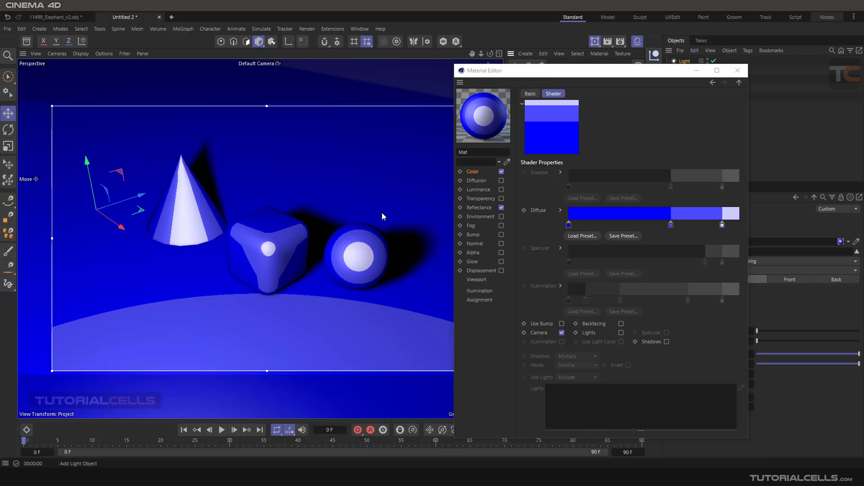
{"action": "left_click", "coordinate": [473, 174]}
{"action": "left_click", "coordinate": [568, 174]}
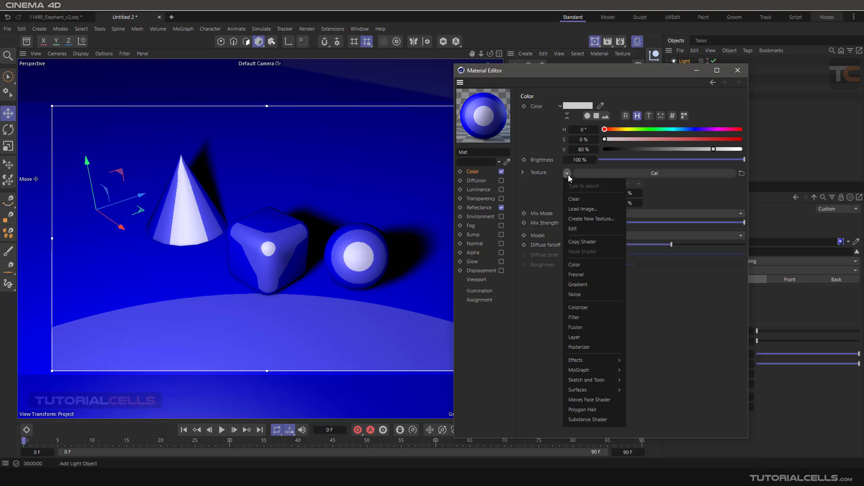
{"action": "left_click", "coordinate": [441, 280]}
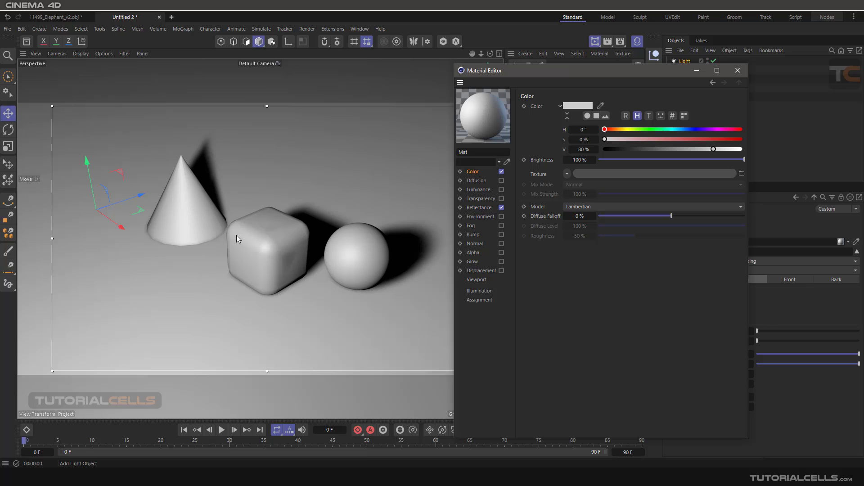
{"action": "left_click", "coordinate": [567, 175]}
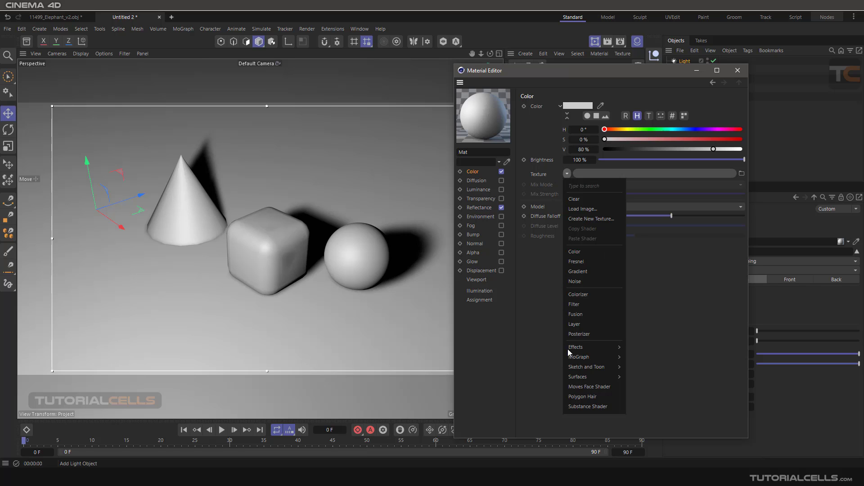
{"action": "mouse_move", "coordinate": [585, 366]}
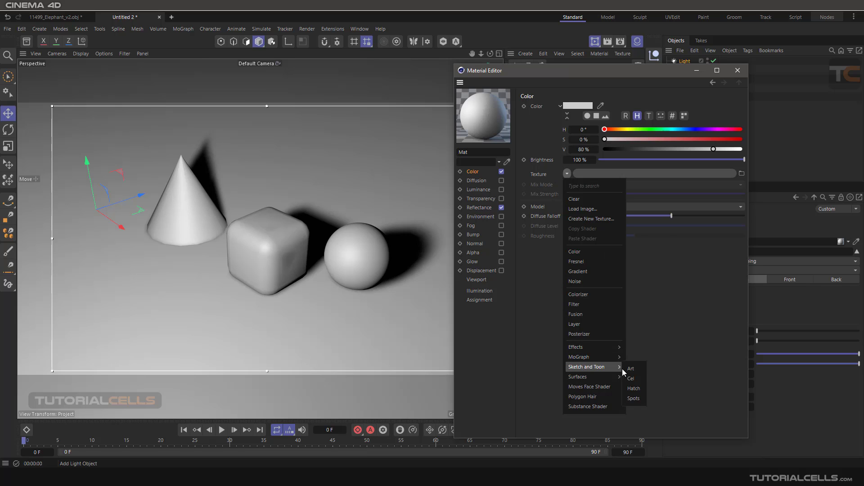
{"action": "left_click", "coordinate": [631, 379]}
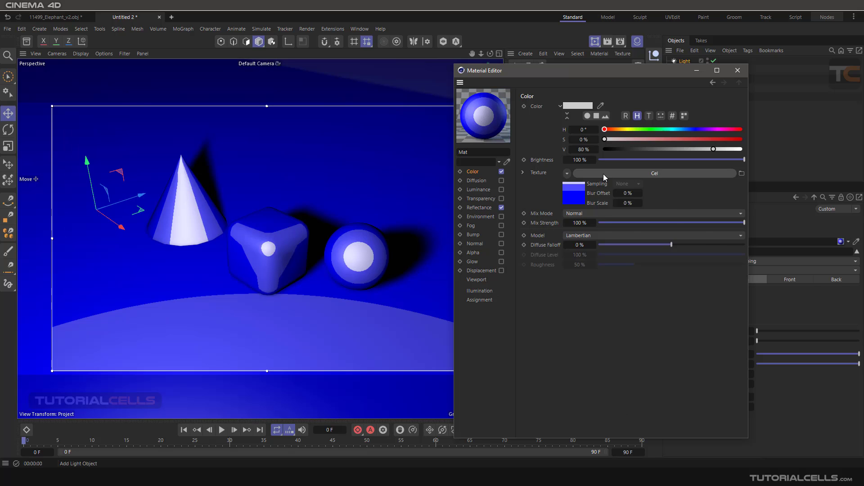
{"action": "left_click", "coordinate": [603, 173]}
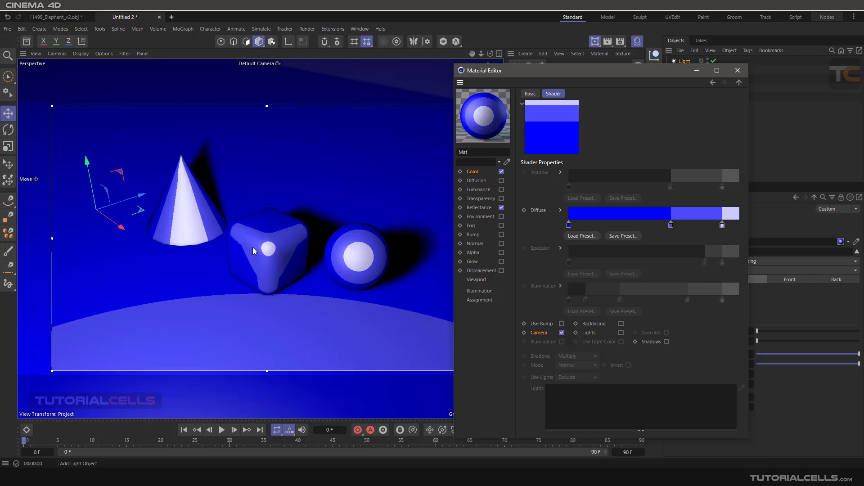
{"action": "double_click", "coordinate": [569, 227]}
{"action": "left_click", "coordinate": [561, 244]}
{"action": "left_click", "coordinate": [579, 253]}
{"action": "left_click", "coordinate": [607, 281]}
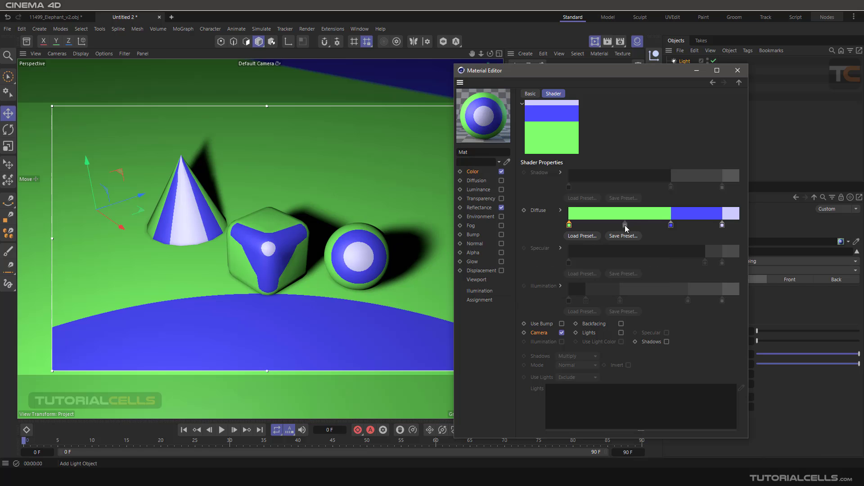
{"action": "key", "text": "ctrl+z"}
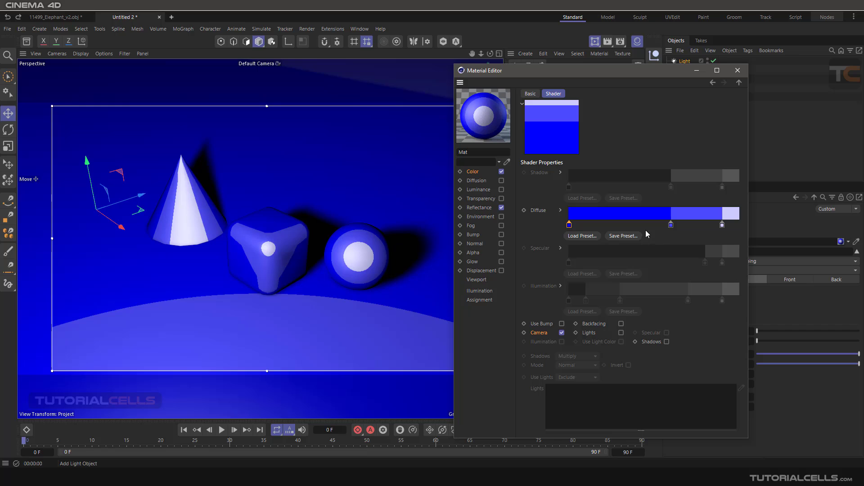
Swap the Cel shader's Camera option for Lights and bring up the Use Lights mode list
{"action": "left_click", "coordinate": [562, 333]}
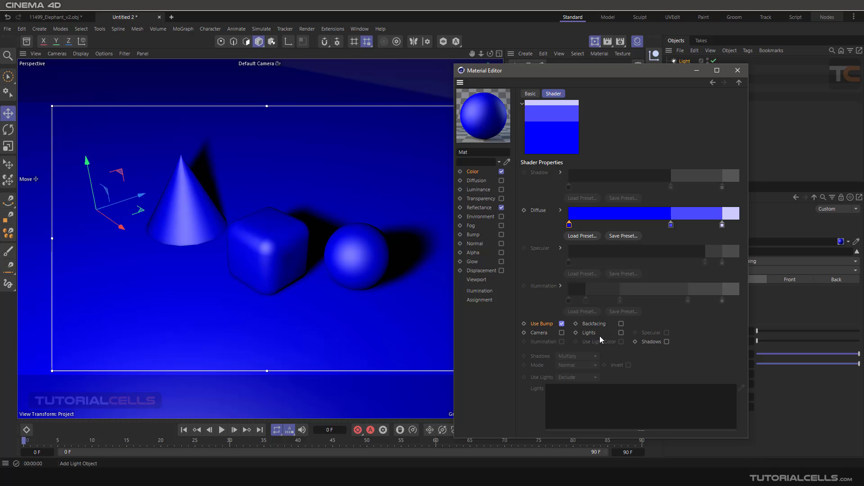
{"action": "left_click", "coordinate": [621, 333]}
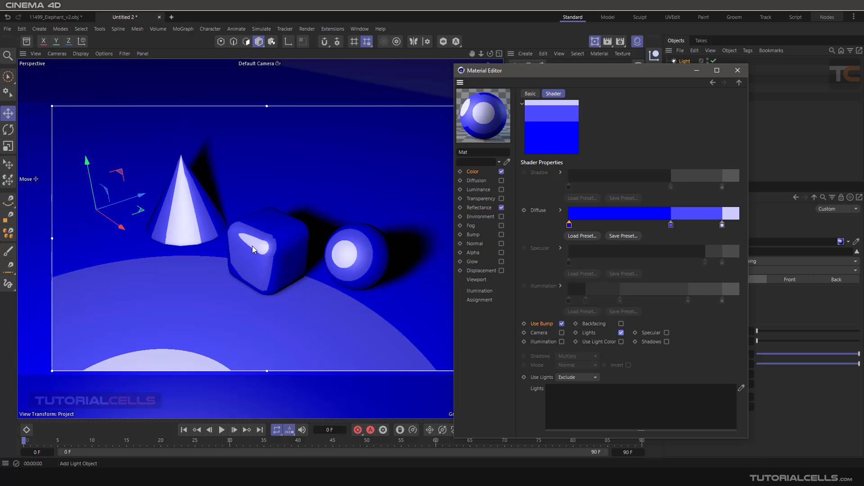
{"action": "left_click", "coordinate": [587, 378]}
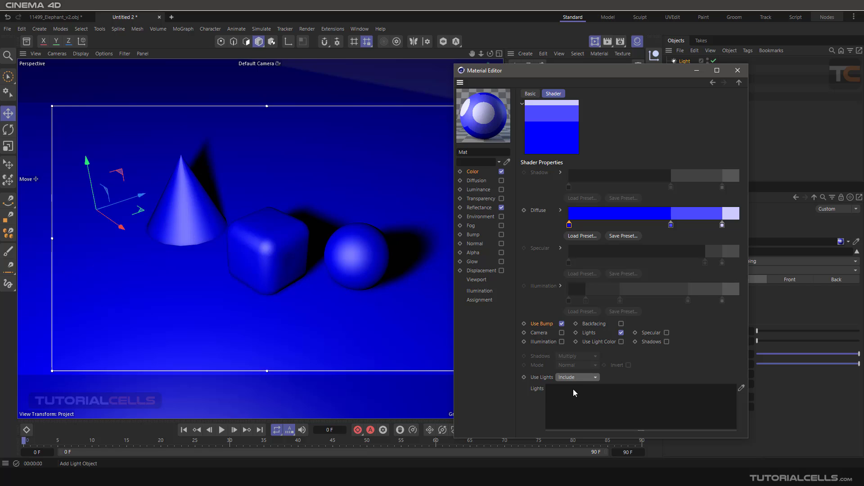
Add Light to the Cel shader's light list, try Exclude and Include, then revert to Camera shading
{"action": "left_click_drag", "start_coordinate": [649, 79], "coordinate": [562, 400]}
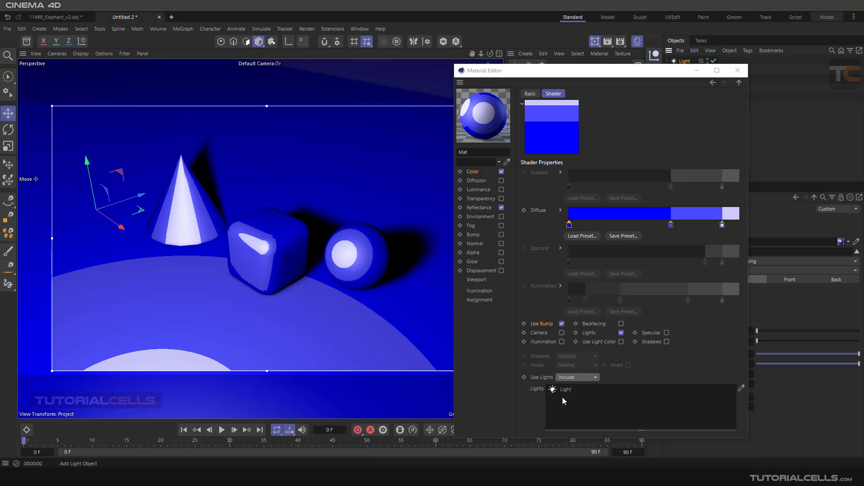
{"action": "left_click", "coordinate": [572, 379]}
{"action": "left_click", "coordinate": [577, 399]}
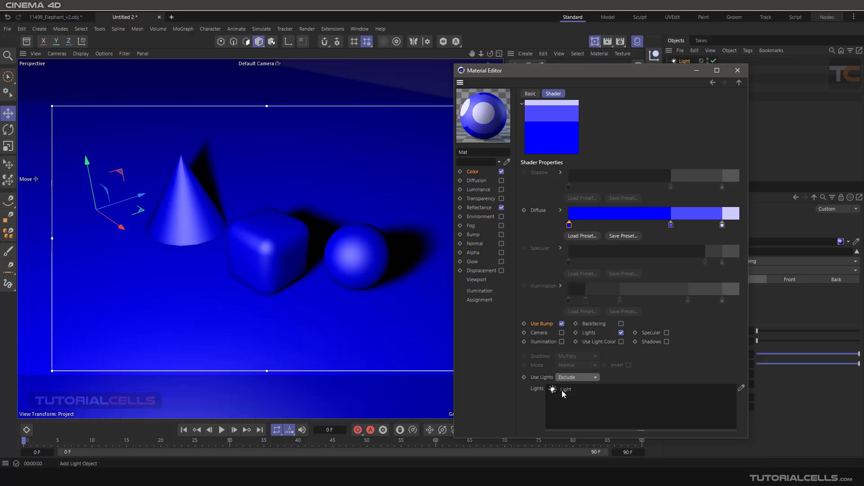
{"action": "left_click", "coordinate": [571, 378]}
{"action": "left_click", "coordinate": [574, 379]}
{"action": "left_click", "coordinate": [577, 399]}
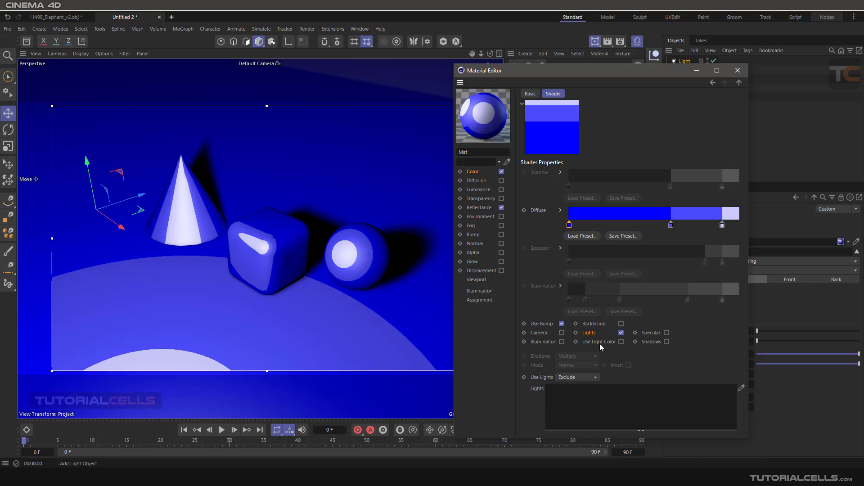
{"action": "left_click", "coordinate": [621, 333]}
{"action": "left_click", "coordinate": [562, 332]}
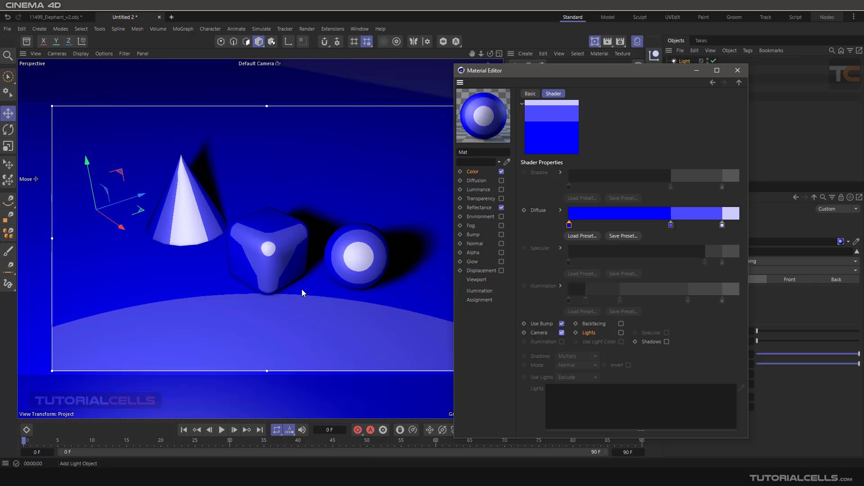
Orbit around the cone, cube and sphere, then enable Shadows in the Cel shader
{"action": "left_click_drag", "start_coordinate": [287, 291], "coordinate": [296, 258], "text": "alt"}
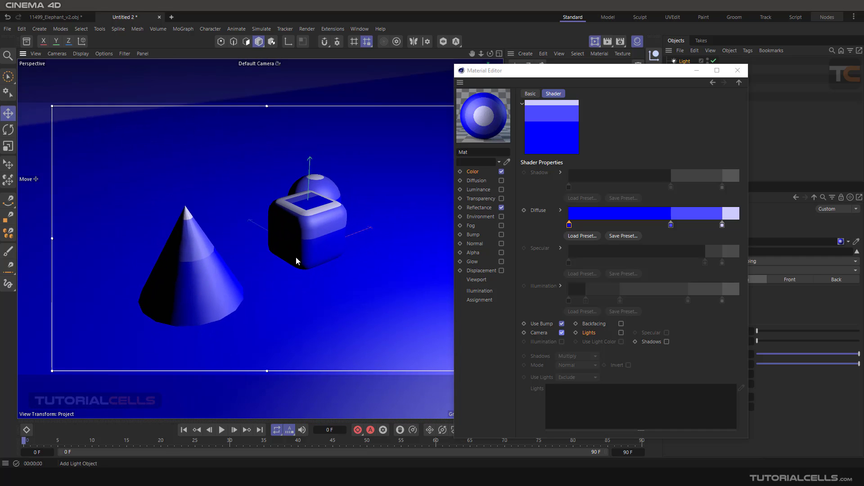
{"action": "left_click_drag", "start_coordinate": [342, 239], "coordinate": [251, 261], "text": "alt"}
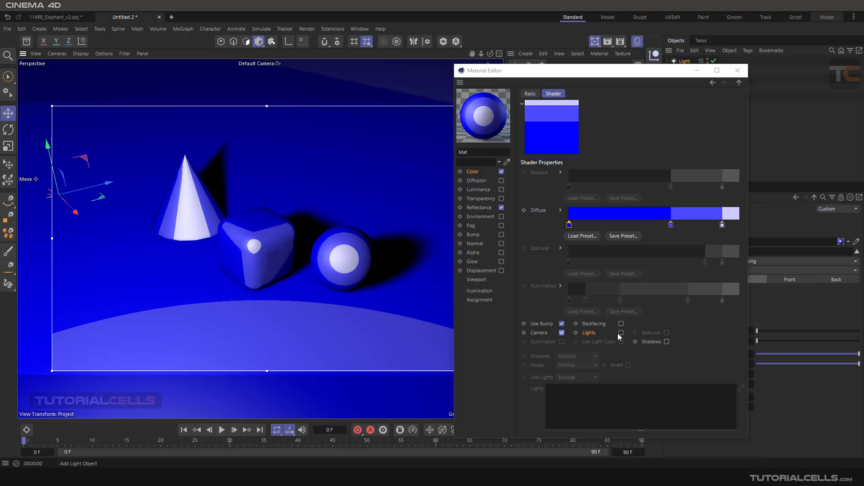
{"action": "left_click", "coordinate": [664, 341]}
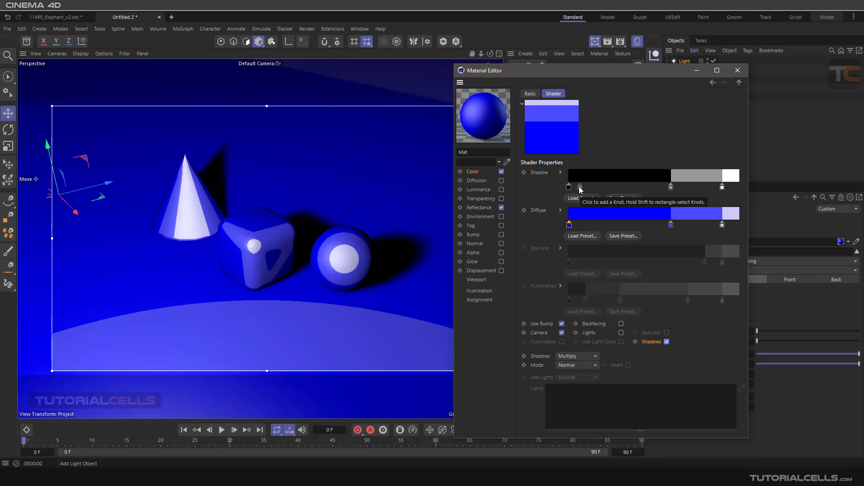
Make the Shadow gradient's black knot blue (hue 195°) and switch the Cel Shadows mode to Color
{"action": "left_click", "coordinate": [569, 187]}
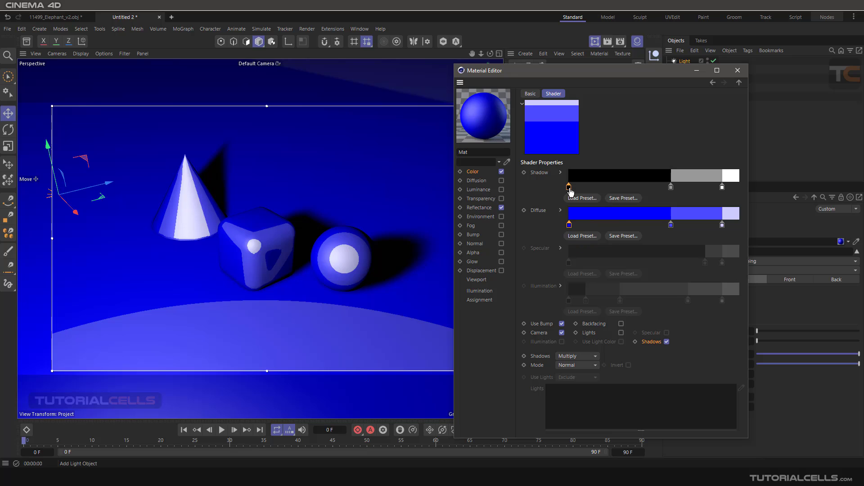
{"action": "double_click", "coordinate": [569, 187]}
{"action": "left_click_drag", "start_coordinate": [570, 206], "coordinate": [593, 205]}
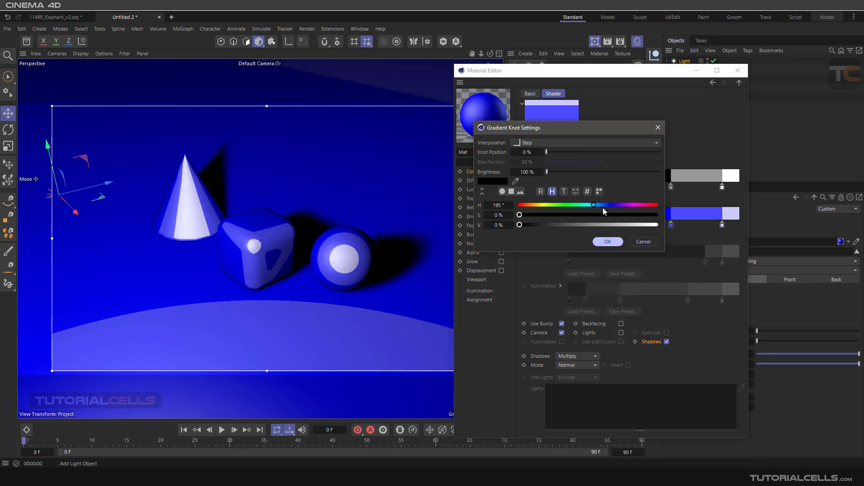
{"action": "left_click", "coordinate": [604, 205]}
{"action": "left_click", "coordinate": [618, 215]}
{"action": "left_click", "coordinate": [630, 225]}
{"action": "left_click", "coordinate": [614, 224]}
{"action": "left_click", "coordinate": [607, 242]}
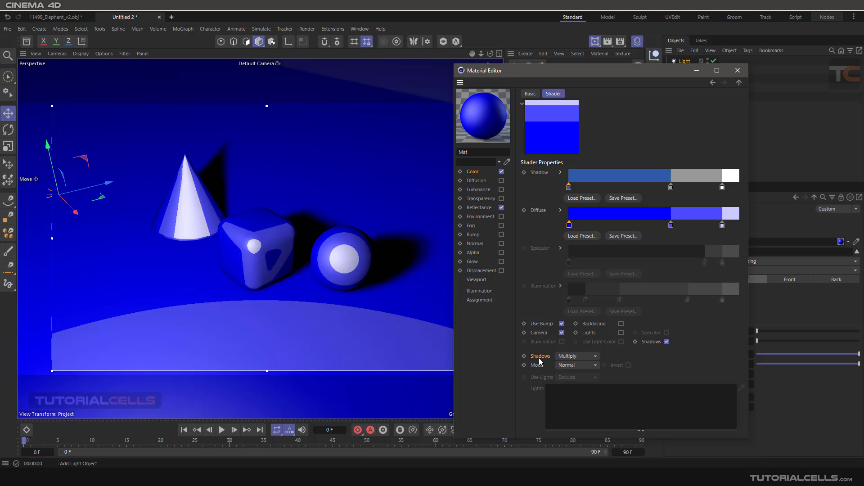
{"action": "left_click", "coordinate": [568, 357]}
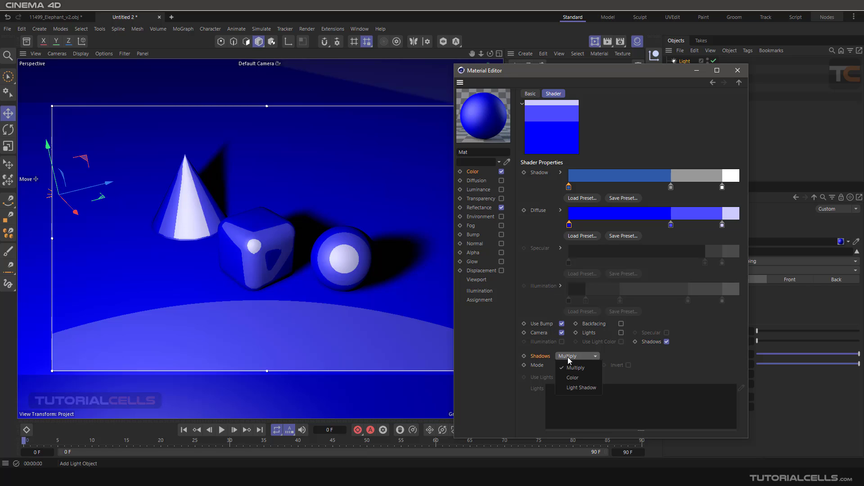
{"action": "left_click", "coordinate": [581, 378]}
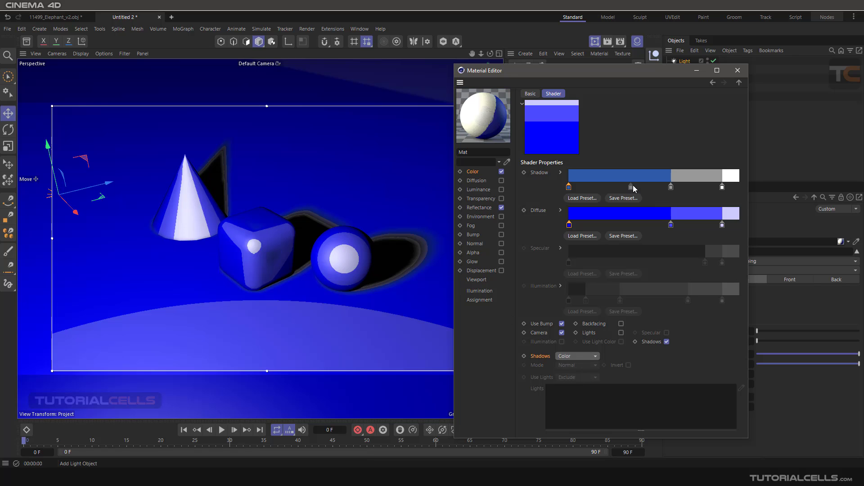
Try Light Shadow for the Cel shadows, then return them to Multiply
{"action": "left_click", "coordinate": [573, 357]}
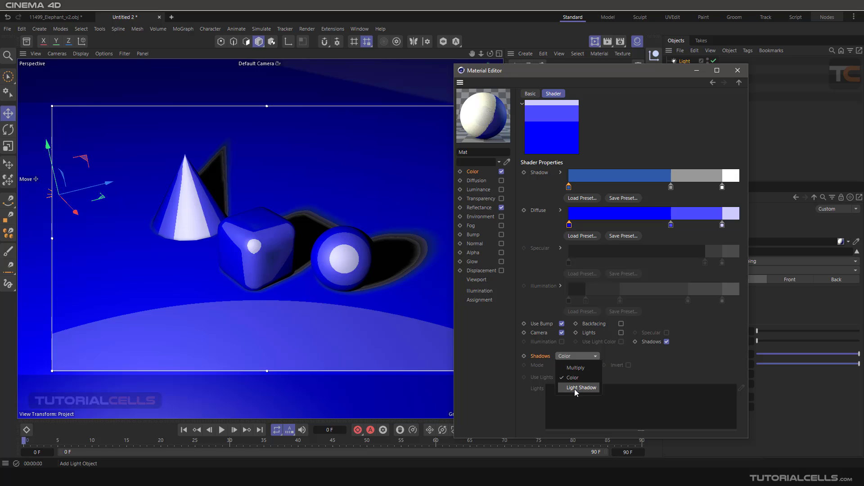
{"action": "left_click", "coordinate": [574, 388]}
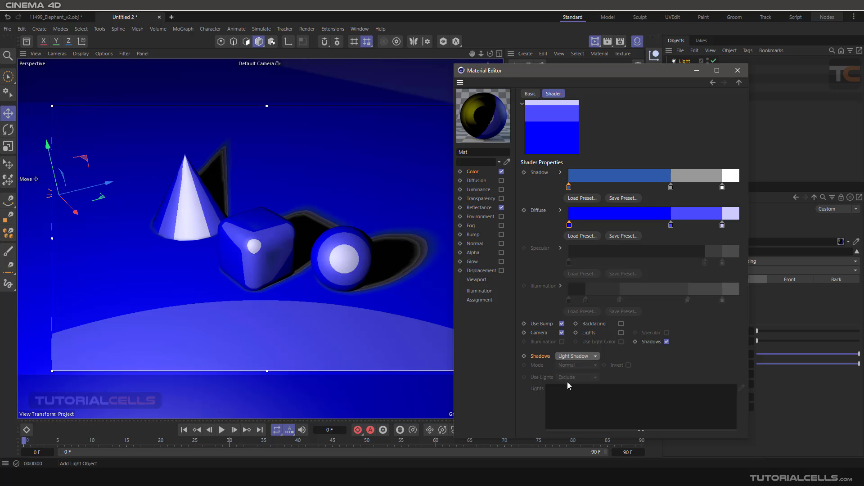
{"action": "left_click", "coordinate": [575, 358]}
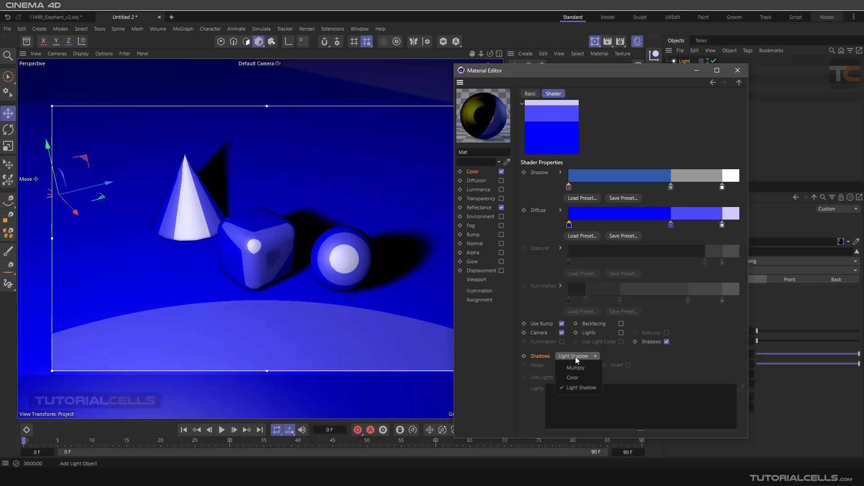
{"action": "left_click", "coordinate": [582, 368]}
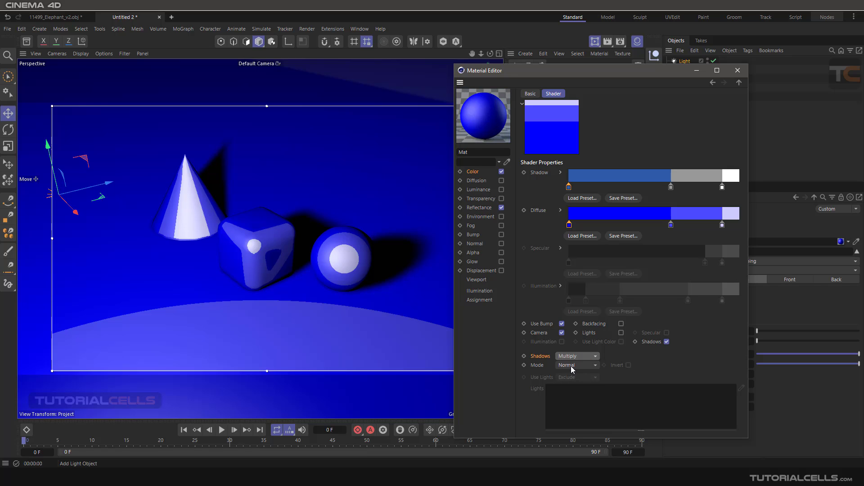
Cycle the shadow Mode through Hue, Saturation and Value, keep Hue, and select the Light object
{"action": "left_click", "coordinate": [571, 366]}
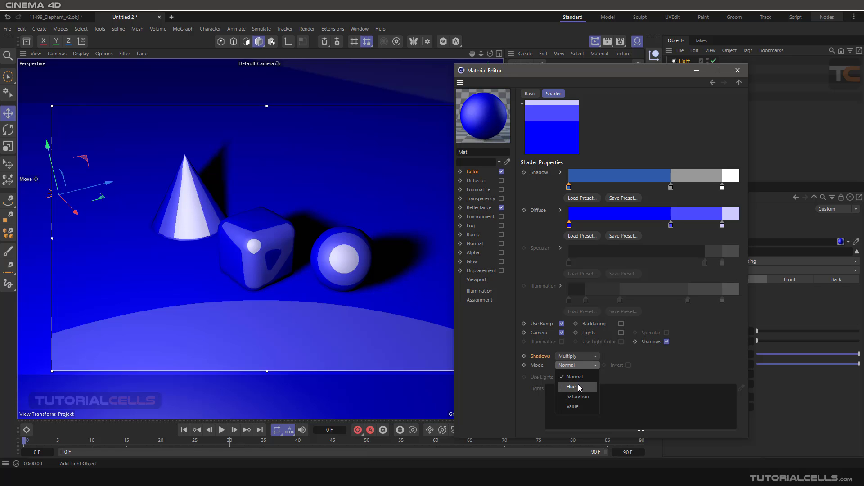
{"action": "left_click", "coordinate": [578, 385]}
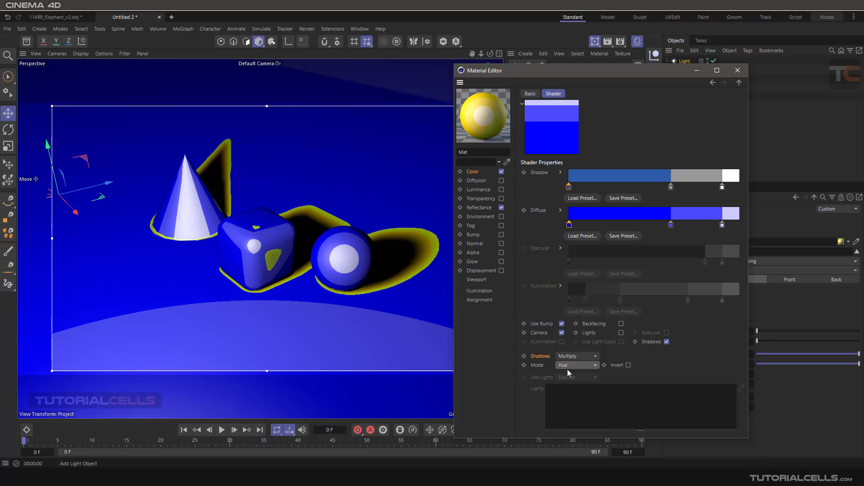
{"action": "left_click", "coordinate": [570, 366]}
{"action": "left_click", "coordinate": [578, 397]}
{"action": "left_click", "coordinate": [577, 366]}
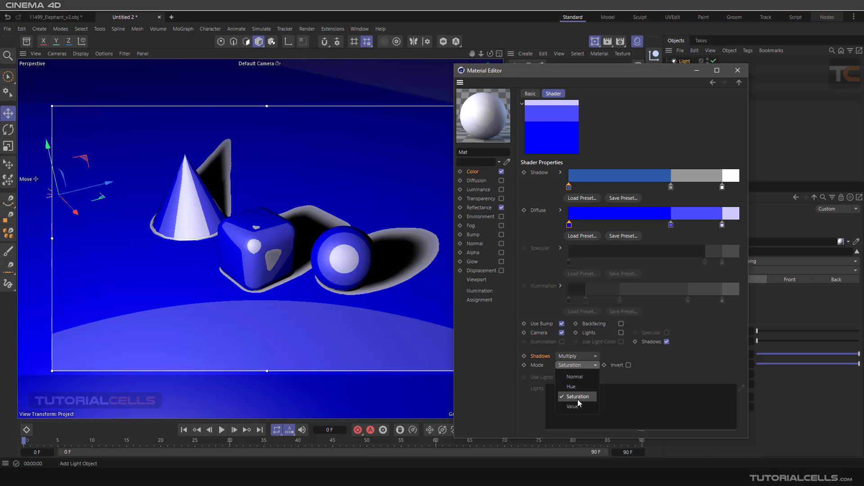
{"action": "left_click", "coordinate": [578, 403]}
{"action": "left_click", "coordinate": [576, 366]}
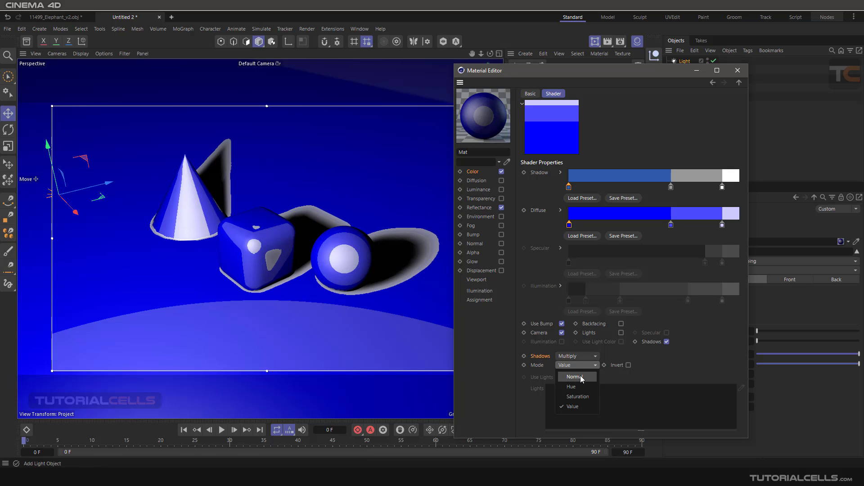
{"action": "left_click", "coordinate": [578, 356]}
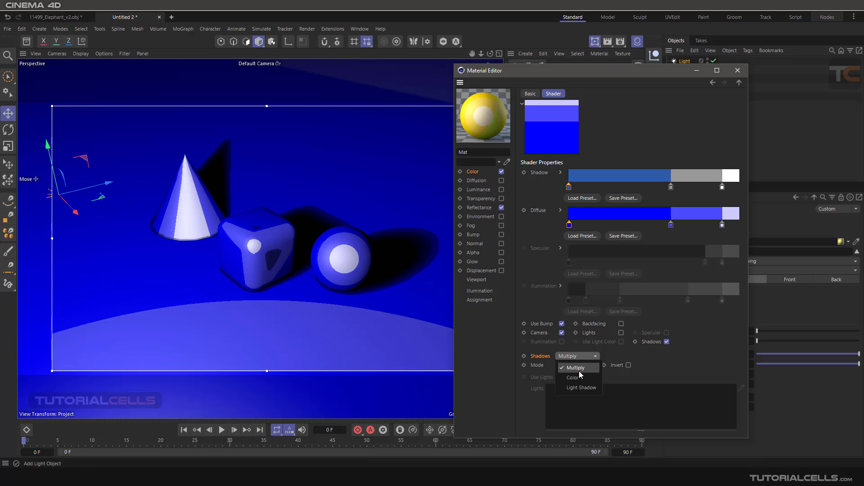
{"action": "key", "text": "Escape"}
{"action": "left_click_drag", "start_coordinate": [659, 72], "coordinate": [578, 72]}
{"action": "left_click", "coordinate": [684, 62]}
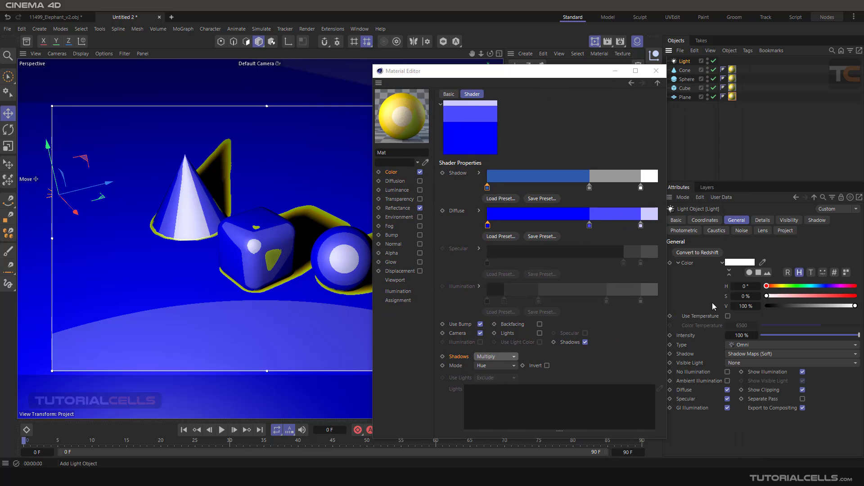
Change the light's shadow colour to pure red
{"action": "left_click", "coordinate": [811, 222]}
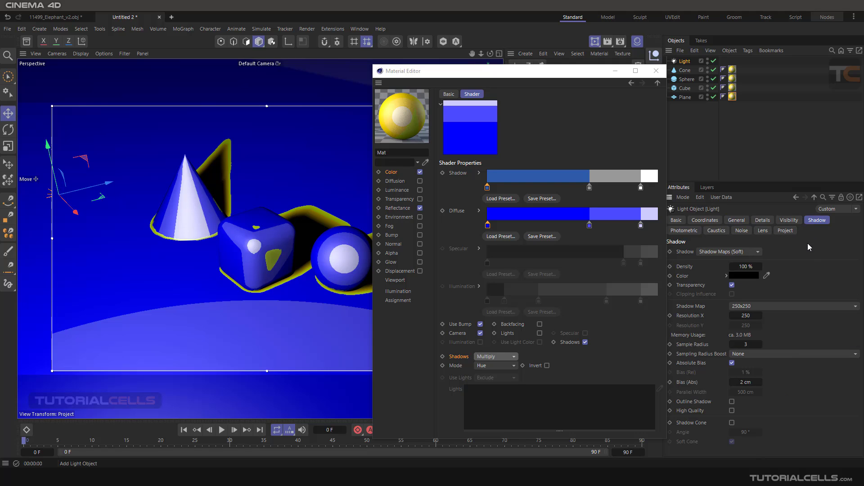
{"action": "left_click", "coordinate": [744, 275]}
{"action": "left_click", "coordinate": [709, 330]}
{"action": "left_click_drag", "start_coordinate": [709, 330], "coordinate": [731, 315]}
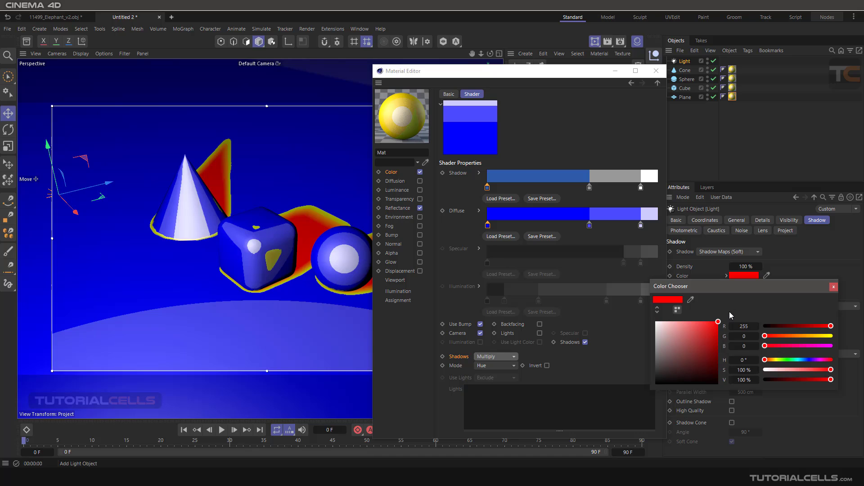
{"action": "left_click", "coordinate": [834, 287]}
Try Color then Multiply for the Cel shadows, and finally turn the Cel shader's Shadows off
{"action": "left_click_drag", "start_coordinate": [576, 74], "coordinate": [652, 72]}
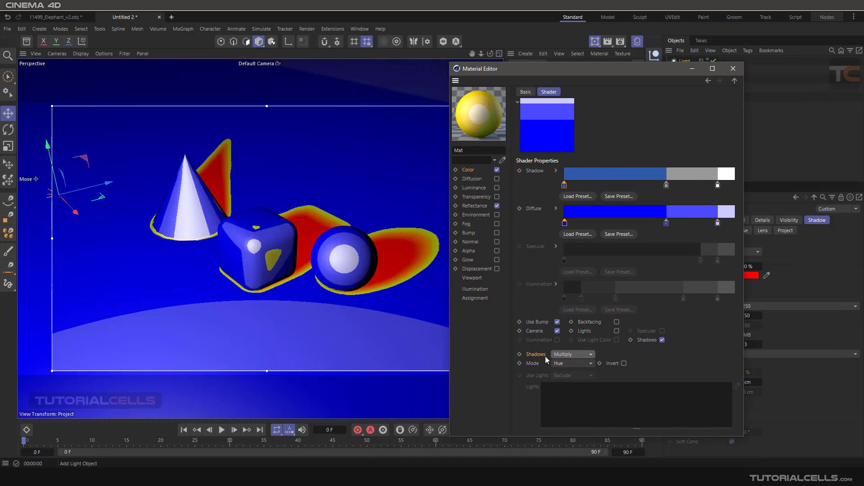
{"action": "left_click", "coordinate": [562, 356]}
{"action": "left_click", "coordinate": [569, 376]}
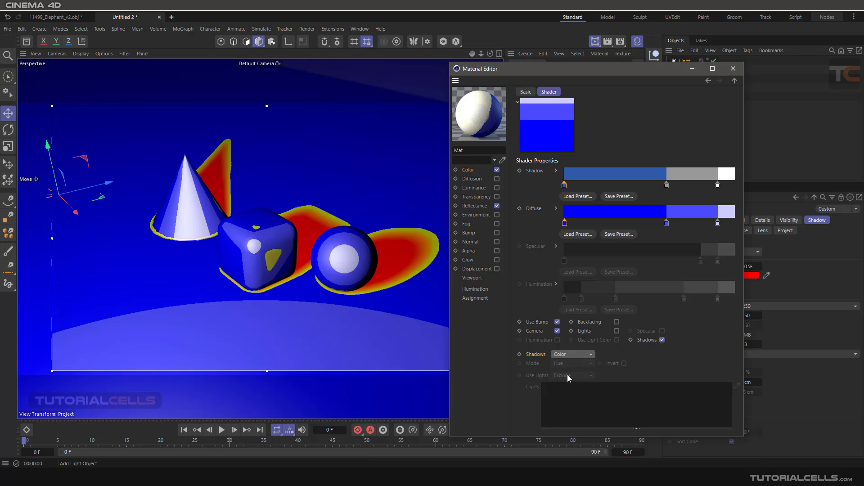
{"action": "left_click", "coordinate": [581, 355]}
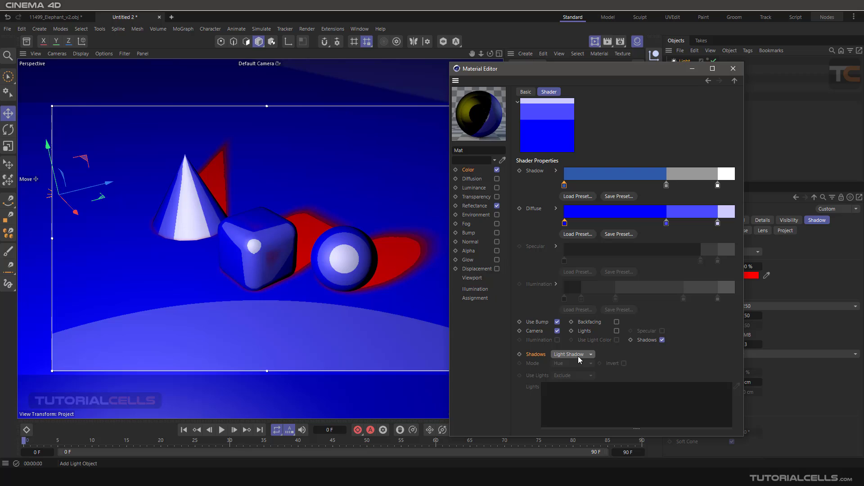
{"action": "left_click", "coordinate": [578, 355]}
{"action": "left_click", "coordinate": [578, 367]}
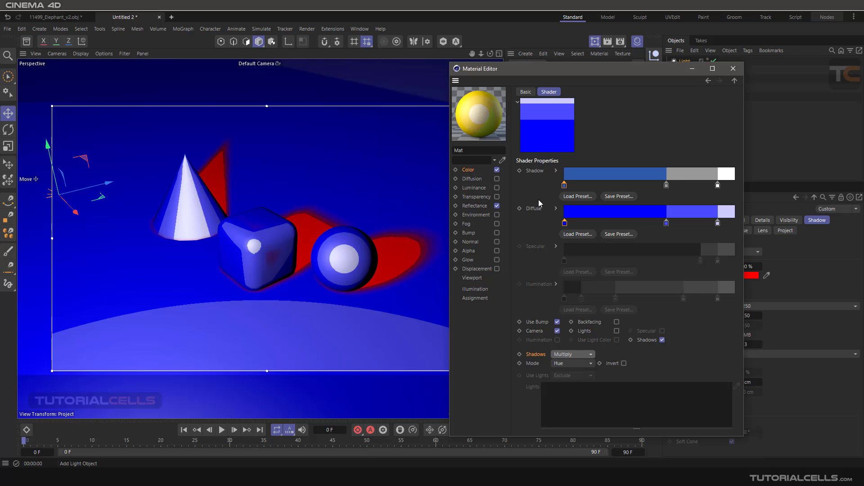
{"action": "left_click_drag", "start_coordinate": [590, 72], "coordinate": [563, 66]}
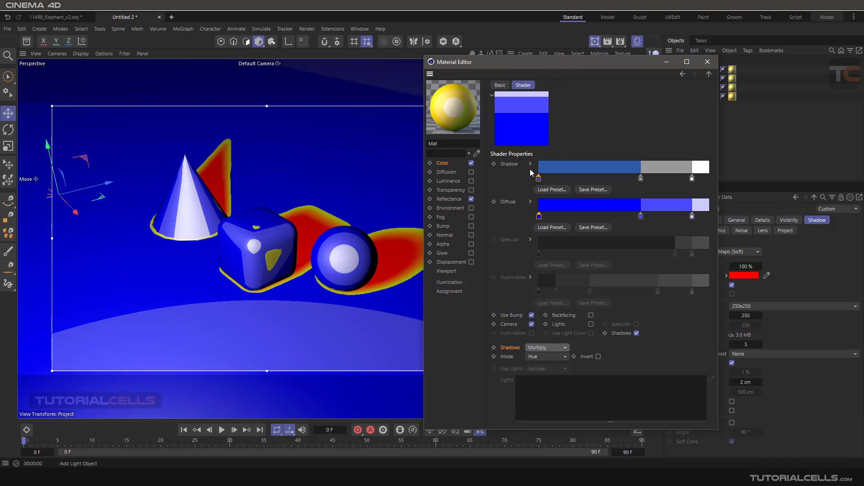
{"action": "left_click", "coordinate": [637, 333]}
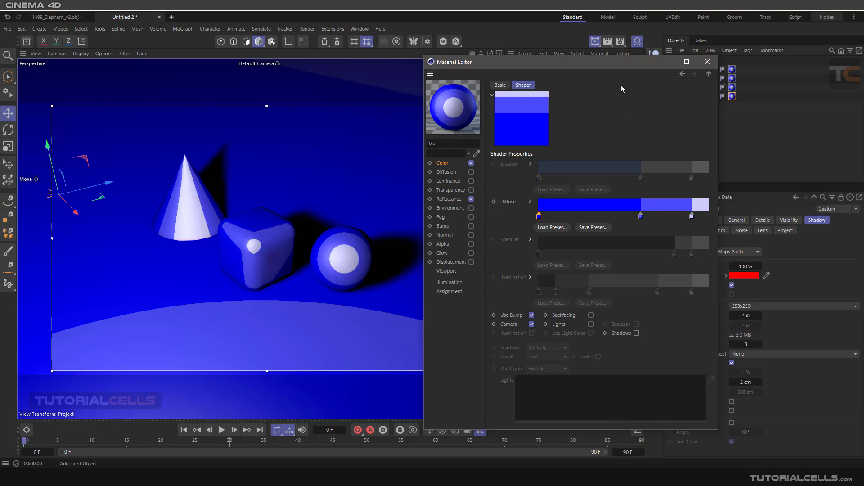
Reset the light's shadow colour to its default black
{"action": "left_click_drag", "start_coordinate": [619, 68], "coordinate": [568, 57]}
{"action": "left_click", "coordinate": [684, 276]}
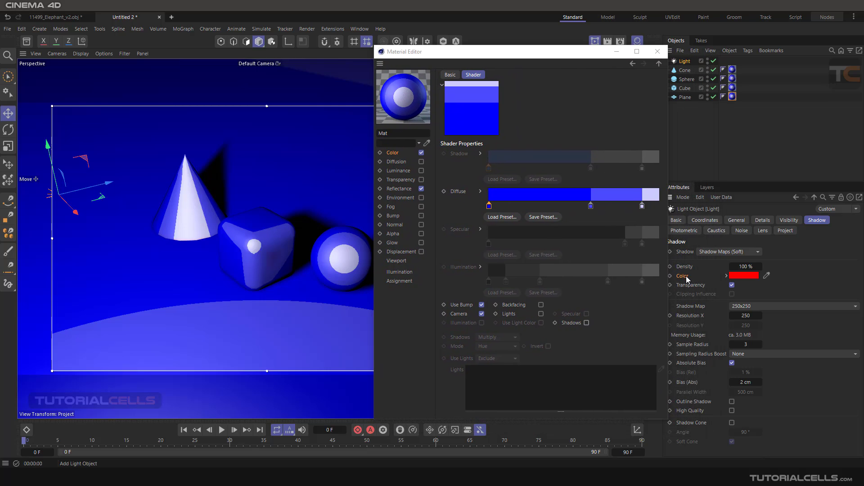
{"action": "right_click", "coordinate": [687, 278]}
{"action": "mouse_move", "coordinate": [700, 310]}
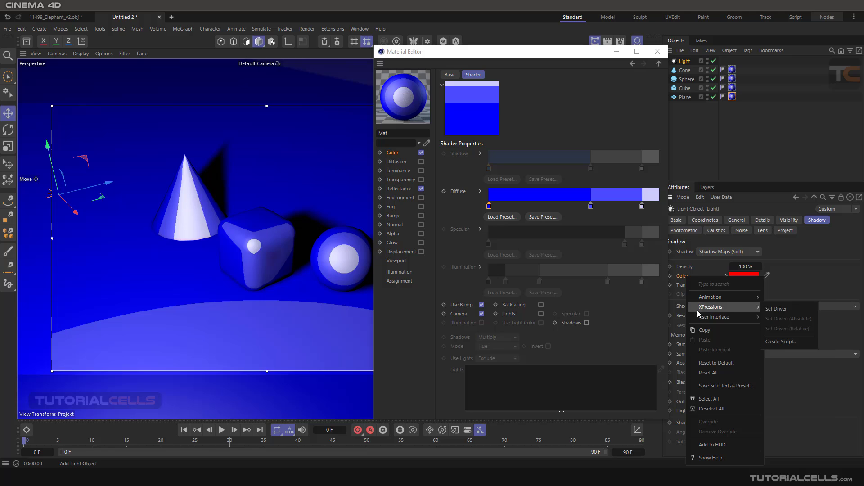
{"action": "left_click", "coordinate": [719, 365]}
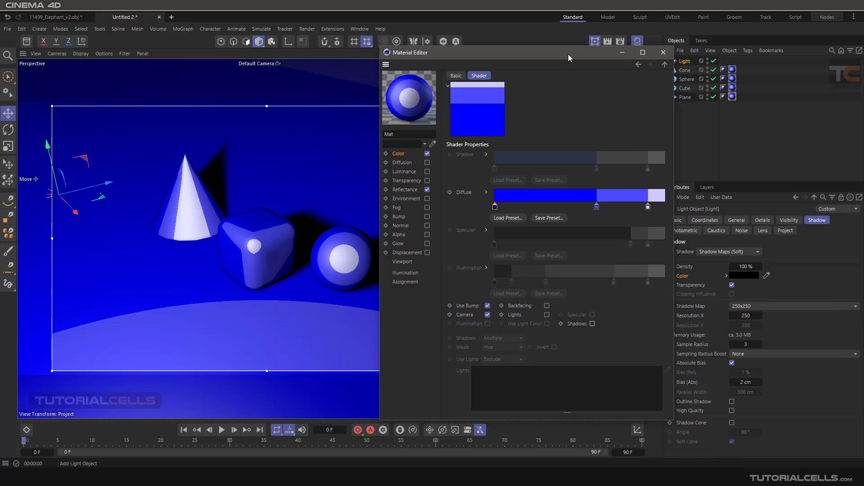
{"action": "left_click_drag", "start_coordinate": [568, 54], "coordinate": [587, 53]}
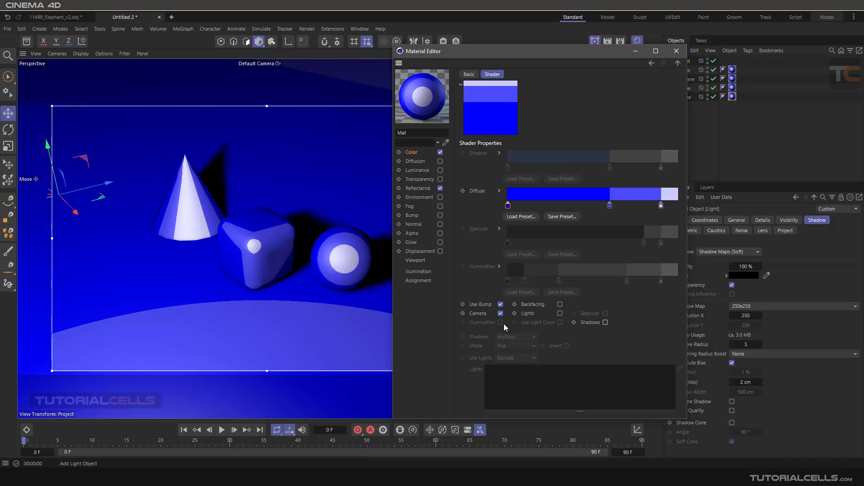
Switch the Cel shader from Camera to Lights, enabling Illumination and Use Light Color
{"action": "left_click", "coordinate": [559, 313]}
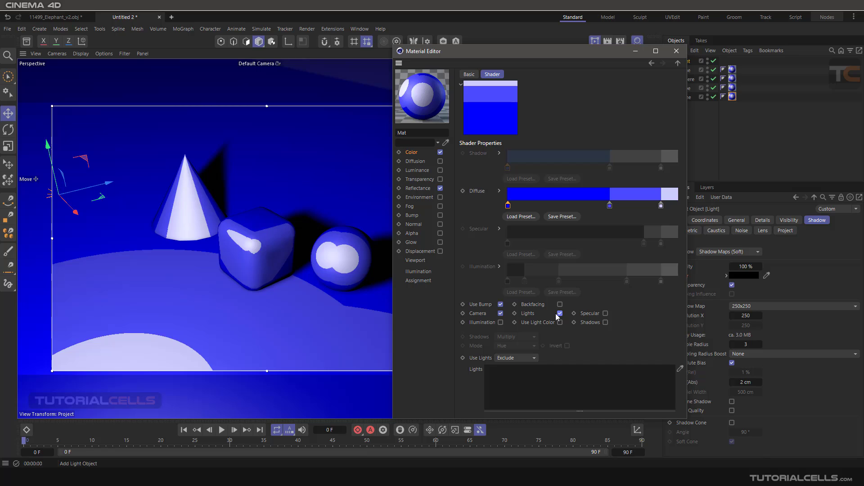
{"action": "left_click", "coordinate": [499, 314]}
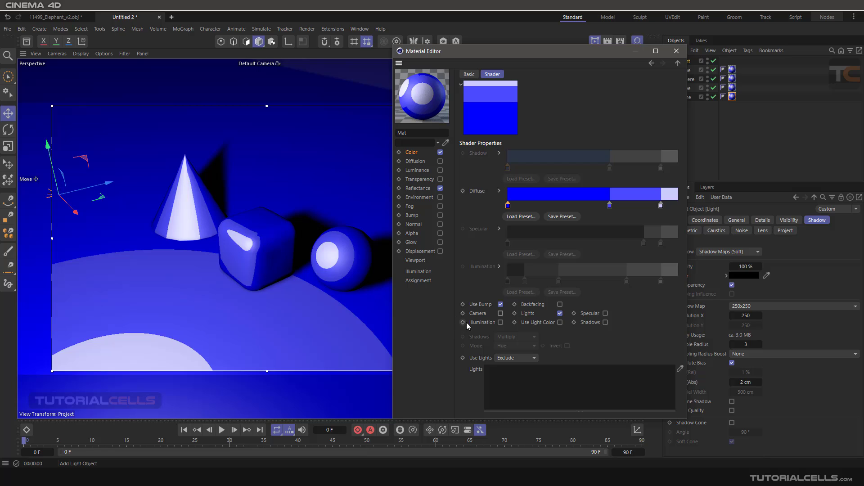
{"action": "left_click", "coordinate": [499, 324]}
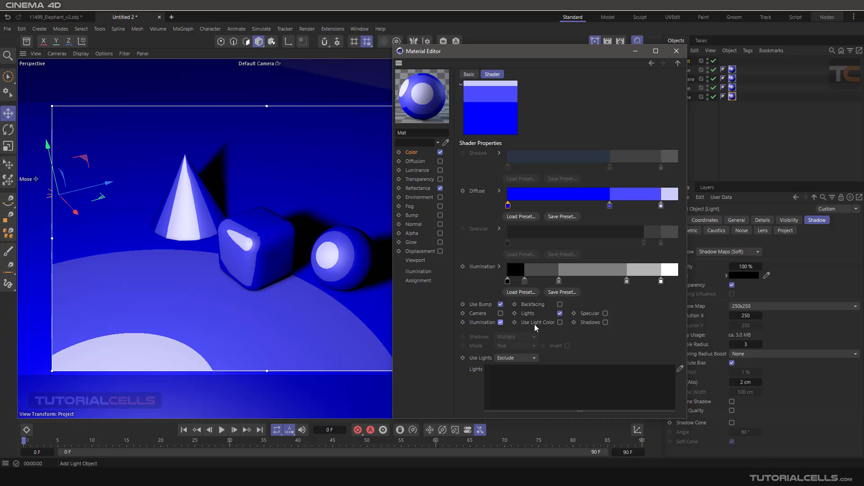
{"action": "left_click", "coordinate": [560, 322]}
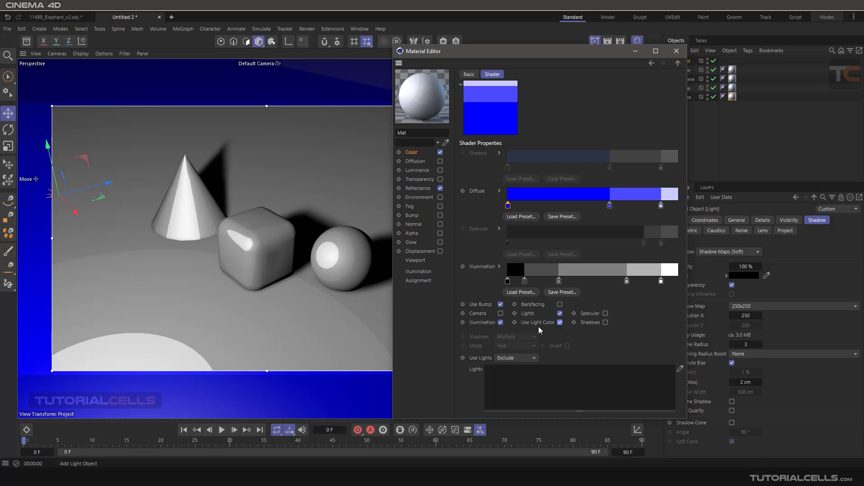
Test a mint green light colour, then reset it to white and turn off Use Light Color and Illumination
{"action": "left_click_drag", "start_coordinate": [593, 52], "coordinate": [568, 52]}
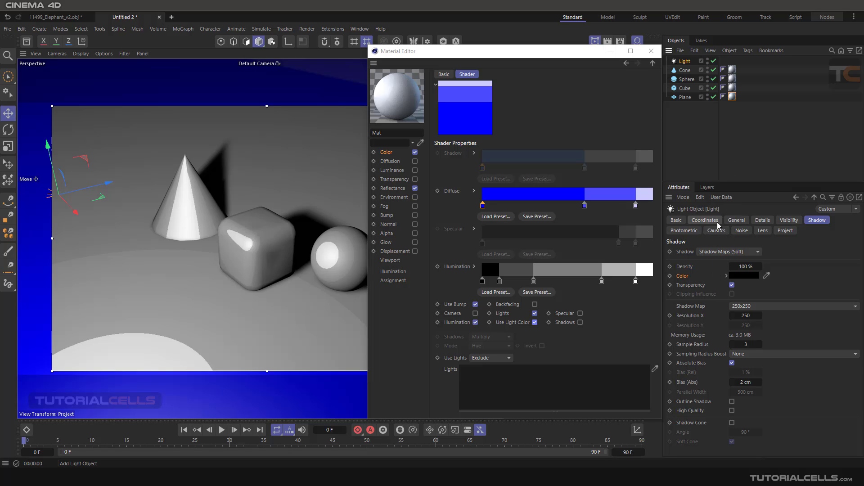
{"action": "left_click", "coordinate": [737, 220]}
{"action": "mouse_move", "coordinate": [759, 286]}
{"action": "left_mouse_down"}
{"action": "mouse_move", "coordinate": [783, 286]}
{"action": "mouse_move", "coordinate": [765, 297]}
{"action": "left_mouse_up"}
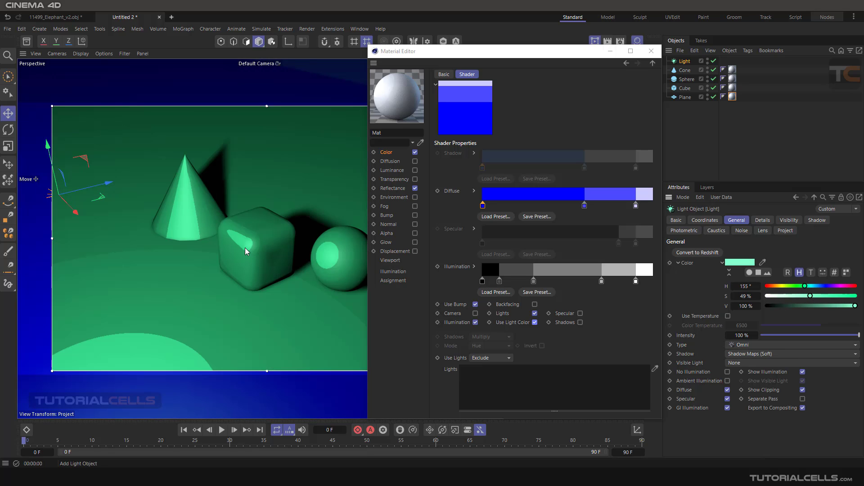
{"action": "right_click", "coordinate": [689, 265]}
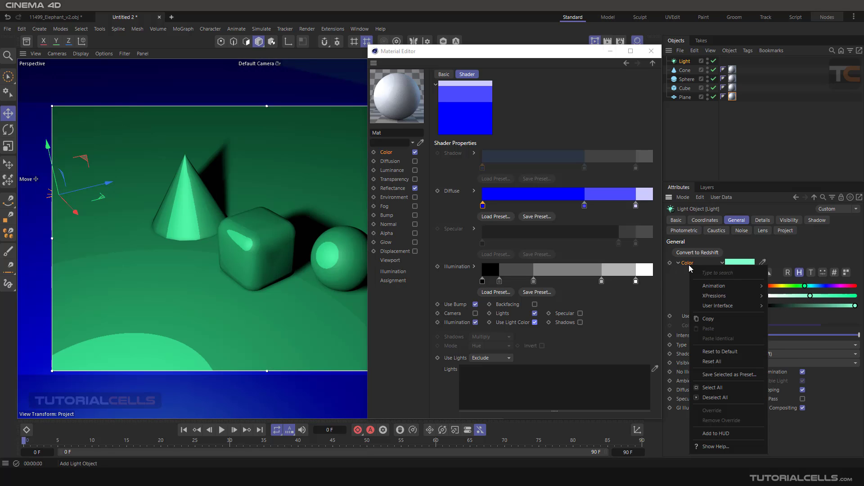
{"action": "left_click", "coordinate": [716, 351]}
{"action": "left_click", "coordinate": [535, 322]}
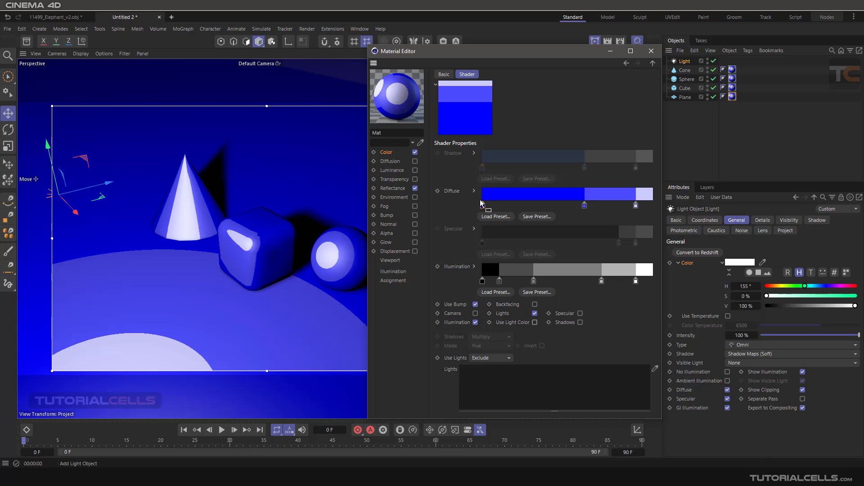
{"action": "left_click", "coordinate": [475, 323]}
Try Specular highlights on the Cel shader, then turn them off again
{"action": "left_click_drag", "start_coordinate": [498, 53], "coordinate": [523, 41]}
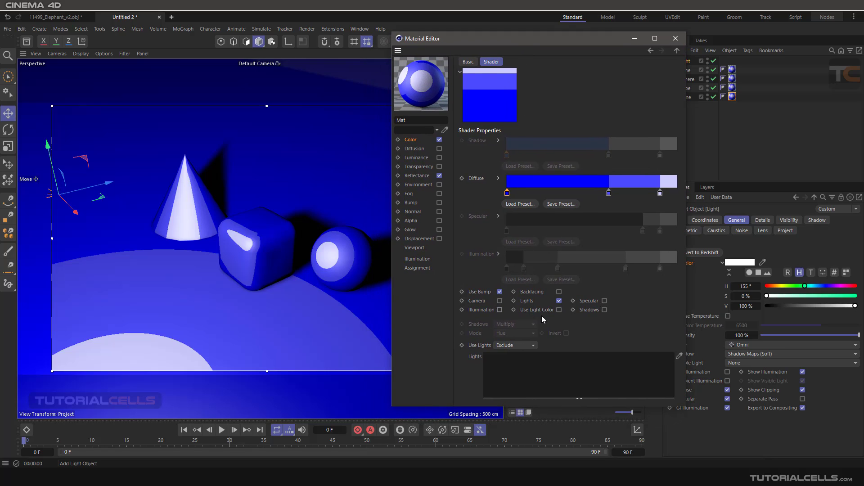
{"action": "left_click", "coordinate": [604, 301]}
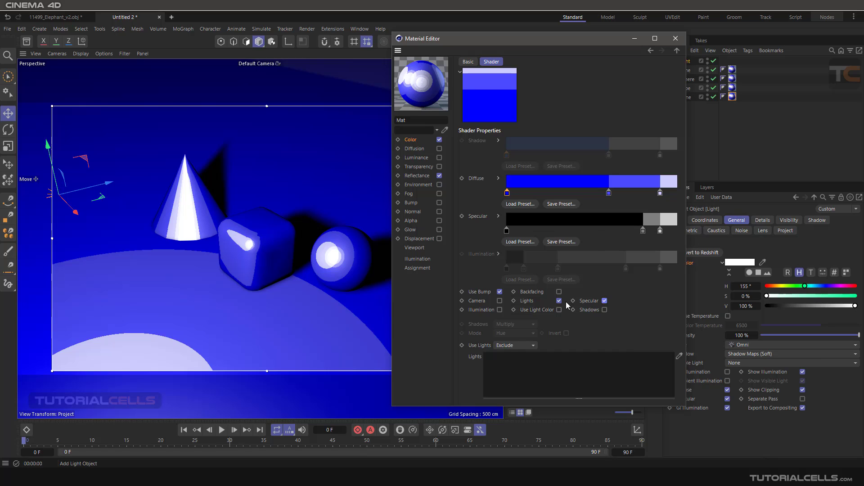
{"action": "left_click", "coordinate": [604, 301]}
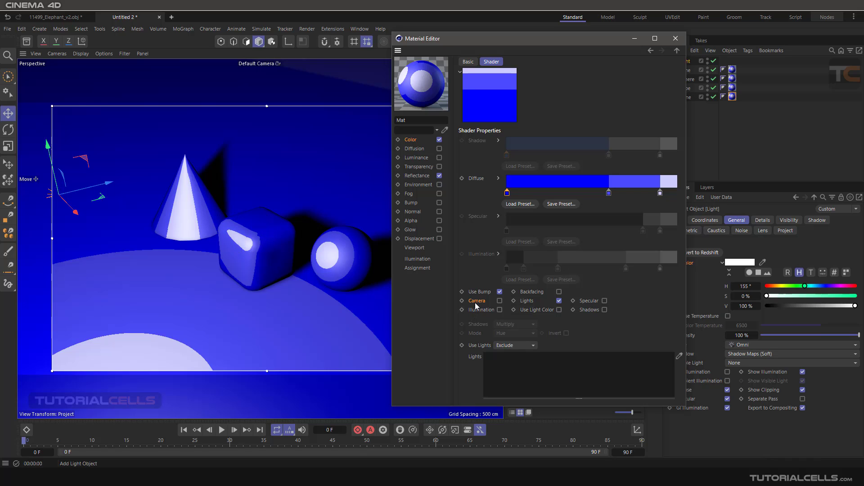
Compare Camera shading on and off, check the Use Lights options, and close the Material Editor
{"action": "left_click", "coordinate": [499, 301]}
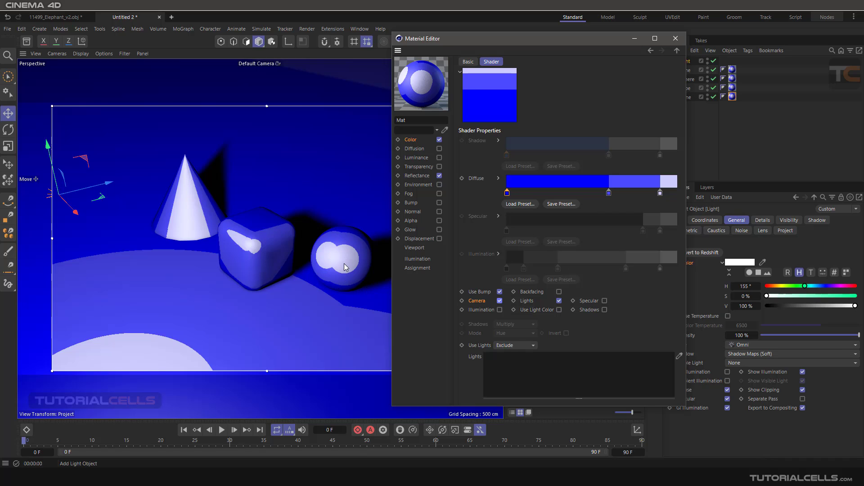
{"action": "left_click", "coordinate": [499, 302]}
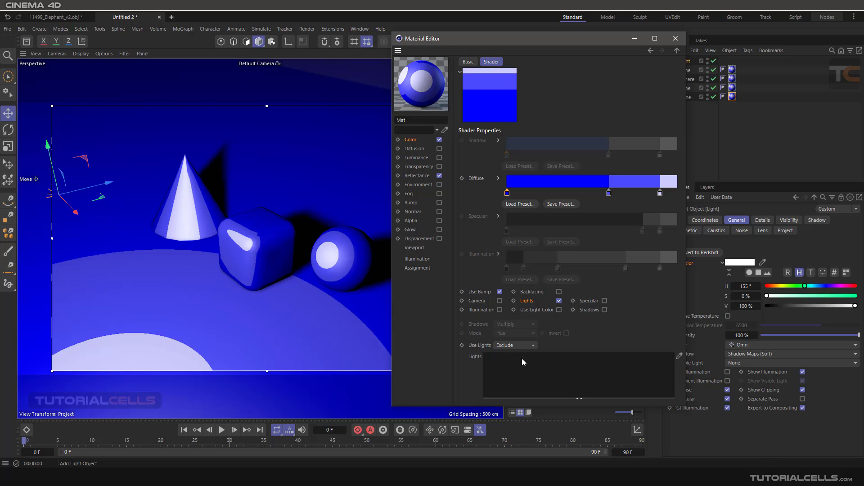
{"action": "left_click", "coordinate": [517, 346]}
{"action": "left_click", "coordinate": [676, 38]}
Add a second light at the upper right, and set the Cel shader's Use Lights to Include with only the original Light
{"action": "left_click", "coordinate": [654, 267]}
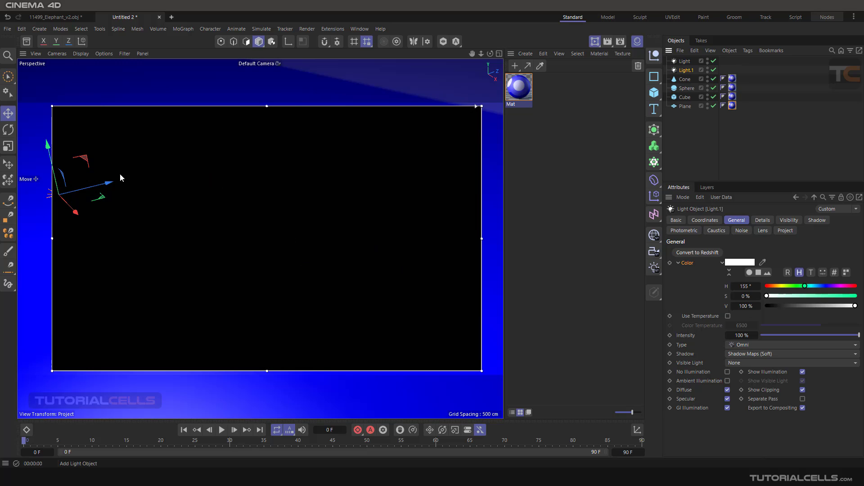
{"action": "left_click_drag", "start_coordinate": [108, 183], "coordinate": [392, 113]}
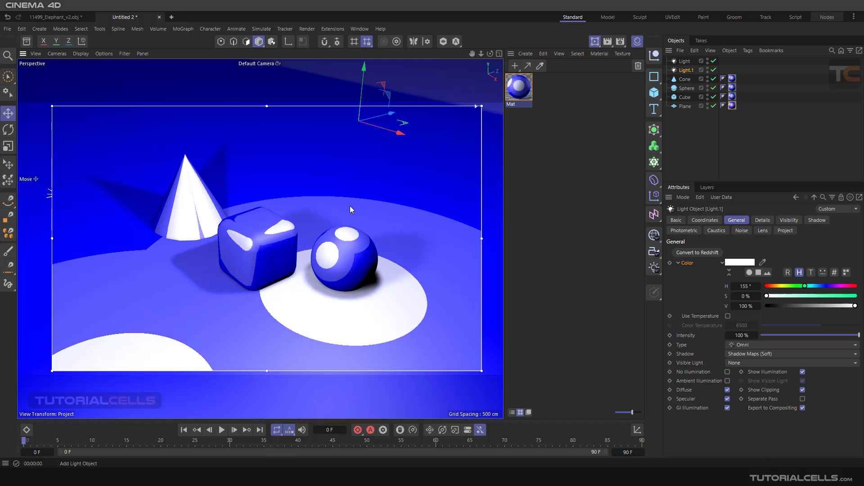
{"action": "double_click", "coordinate": [523, 93]}
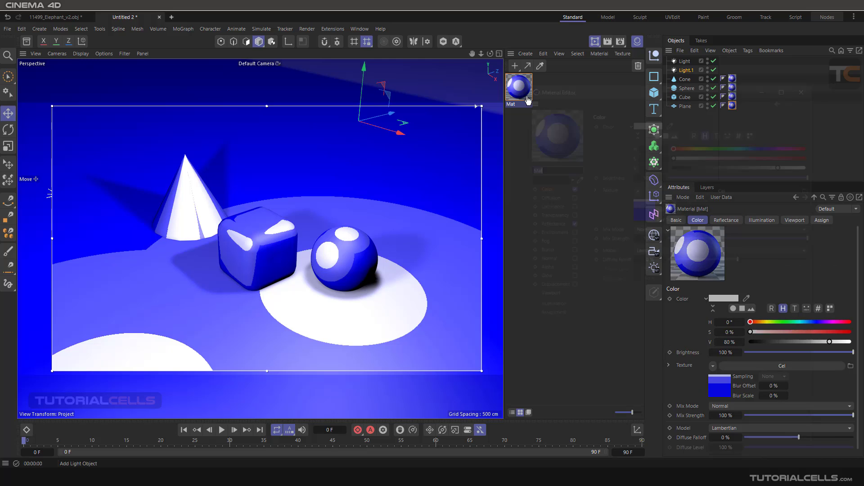
{"action": "left_click_drag", "start_coordinate": [571, 86], "coordinate": [390, 56]}
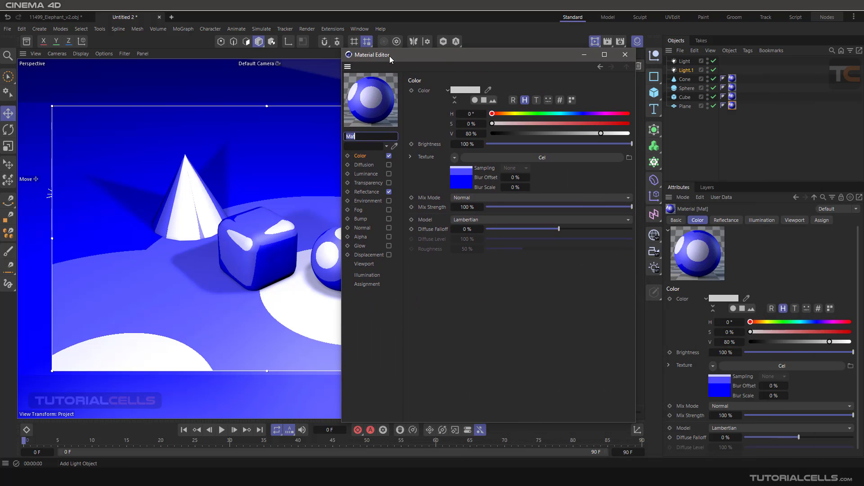
{"action": "left_click", "coordinate": [481, 158]}
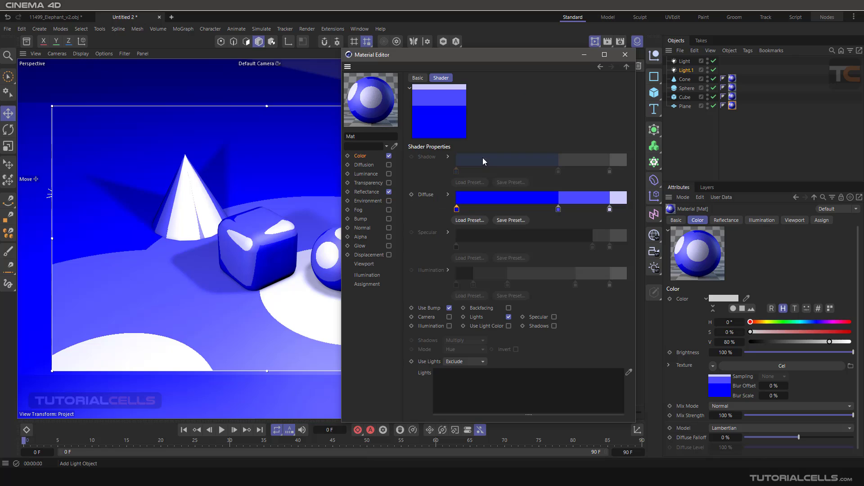
{"action": "left_click", "coordinate": [471, 362]}
{"action": "left_click_drag", "start_coordinate": [684, 61], "coordinate": [460, 386]}
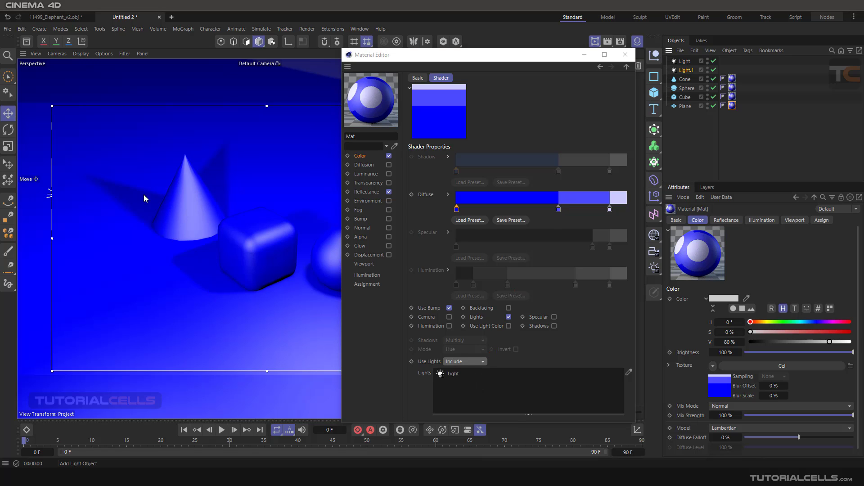